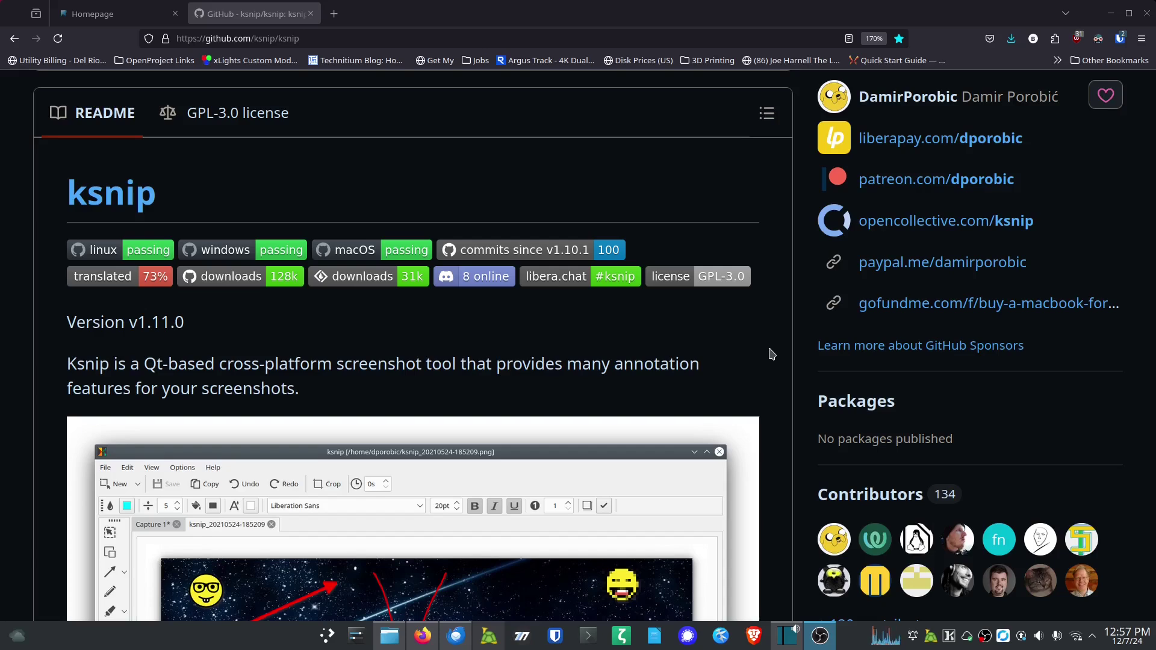
Step: Scroll back up and open the ksnip Releases page from the sidebar
scroll(773, 354, "down", 5)
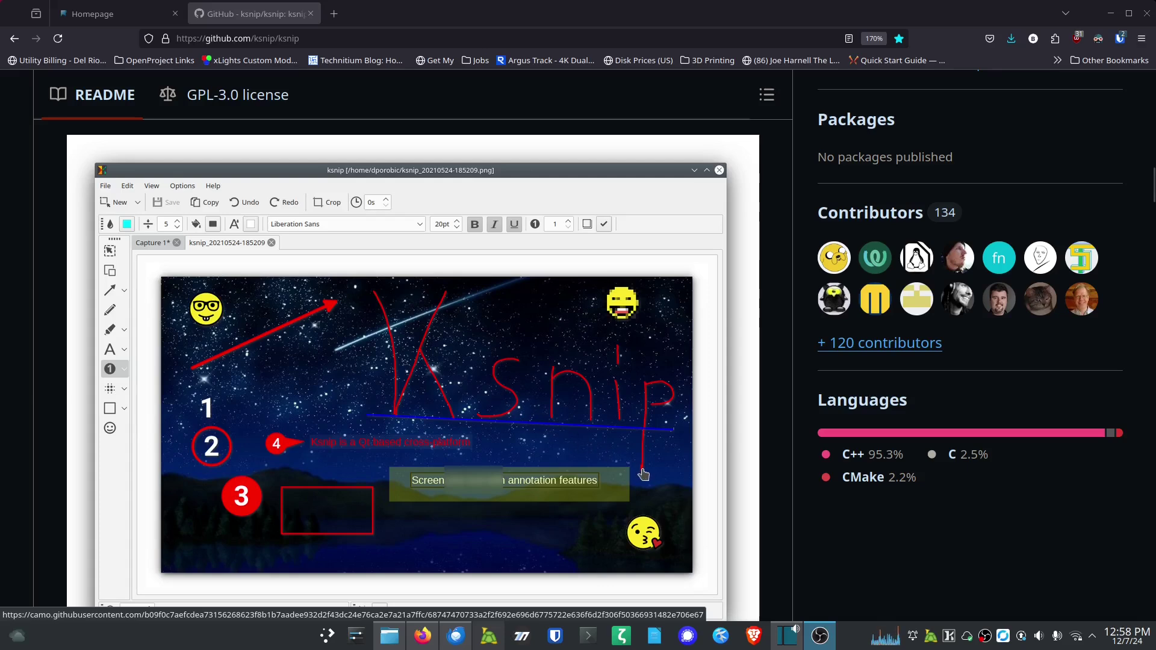
scroll(642, 473, "down", 2)
scroll(637, 473, "up", 2)
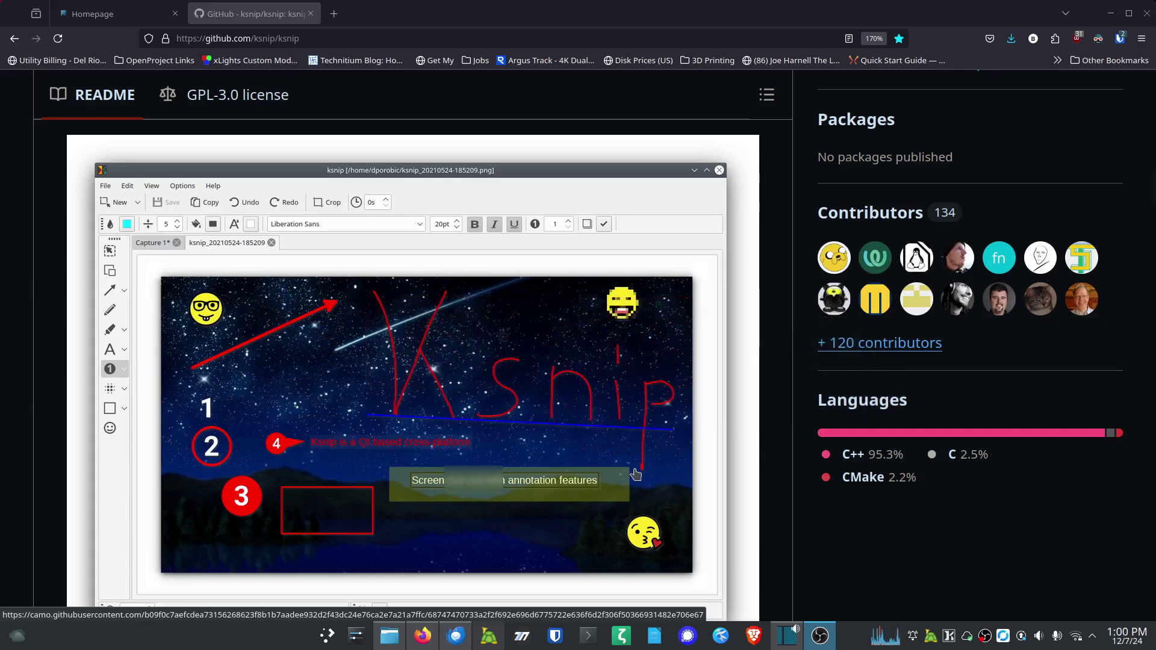
scroll(836, 316, "up", 4)
scroll(836, 318, "up", 4)
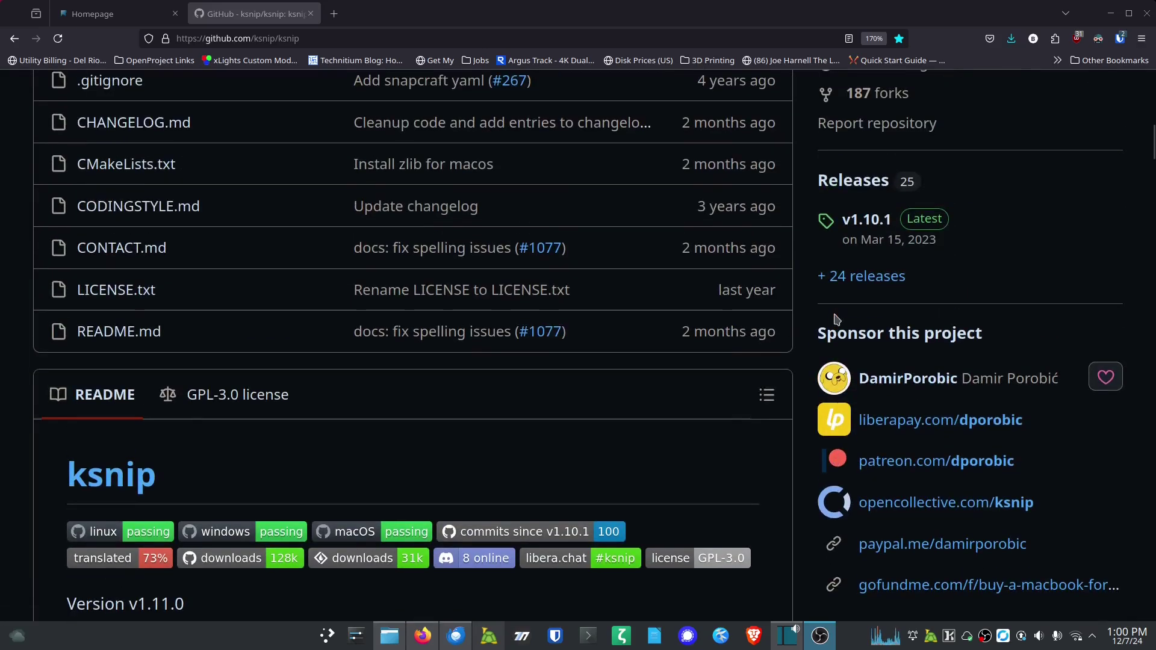
left_click(850, 182)
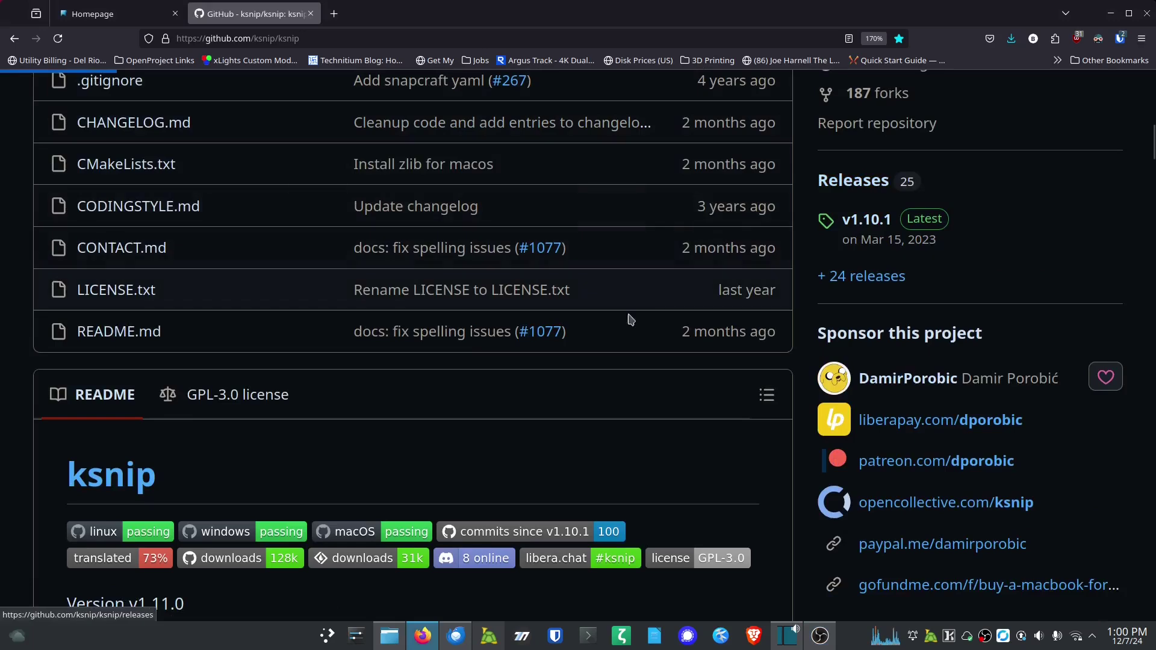
Step: Scroll through the eight v1.10.1 assets, then return to the top of the page
scroll(500, 359, "down", 2)
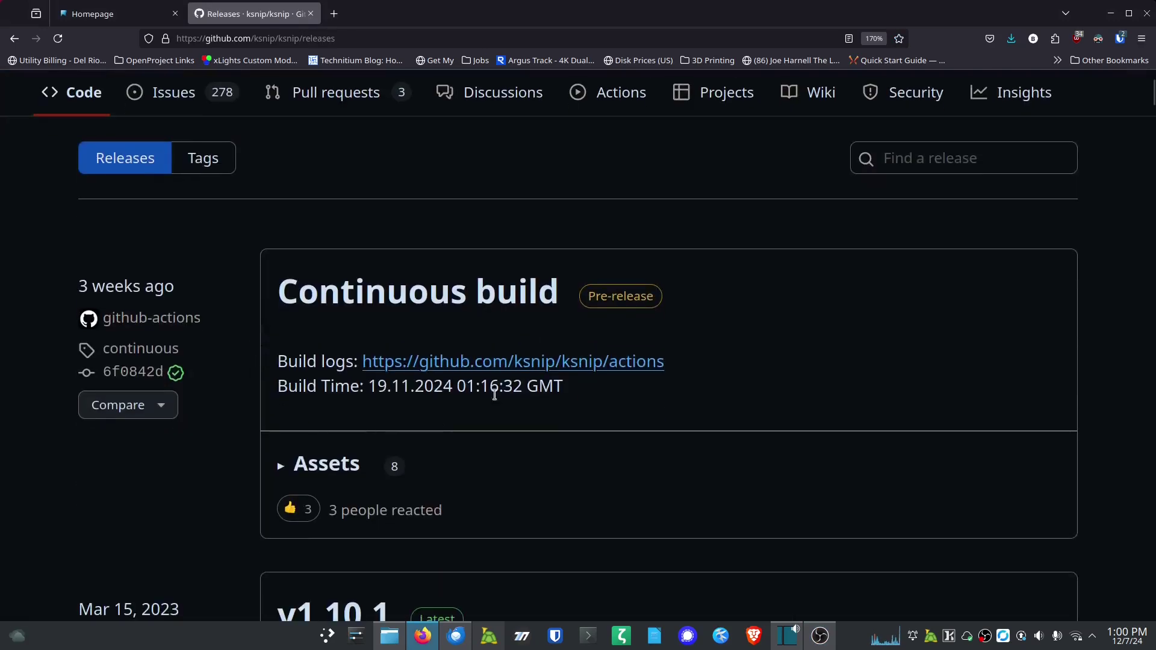
scroll(318, 390, "down", 2)
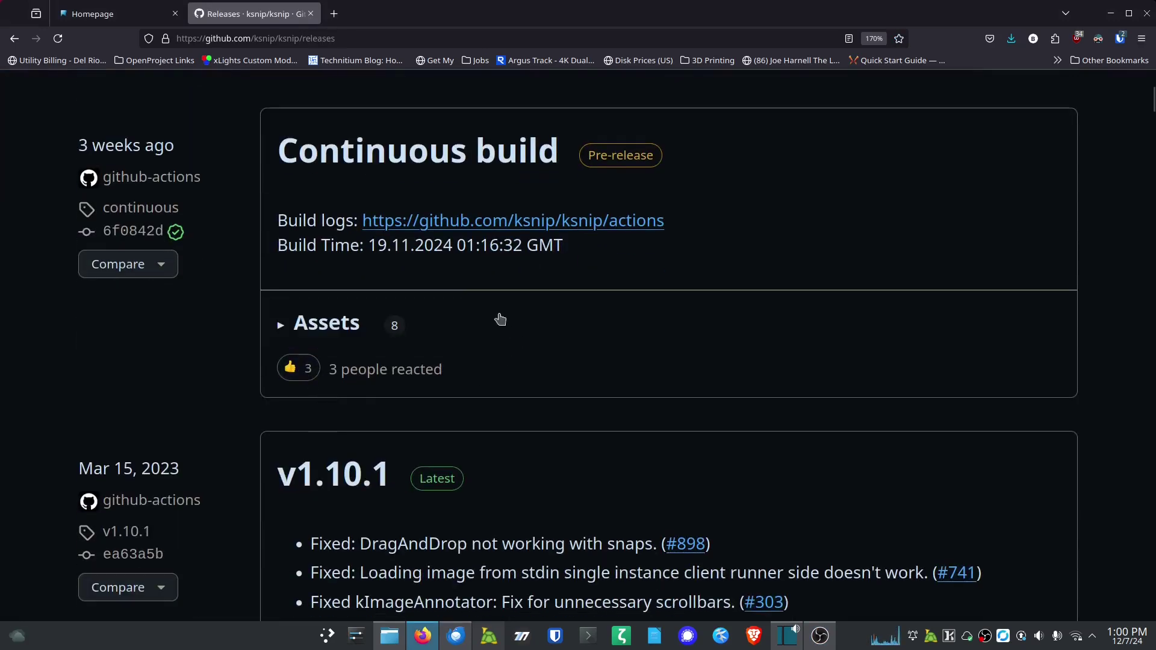
scroll(244, 391, "down", 2)
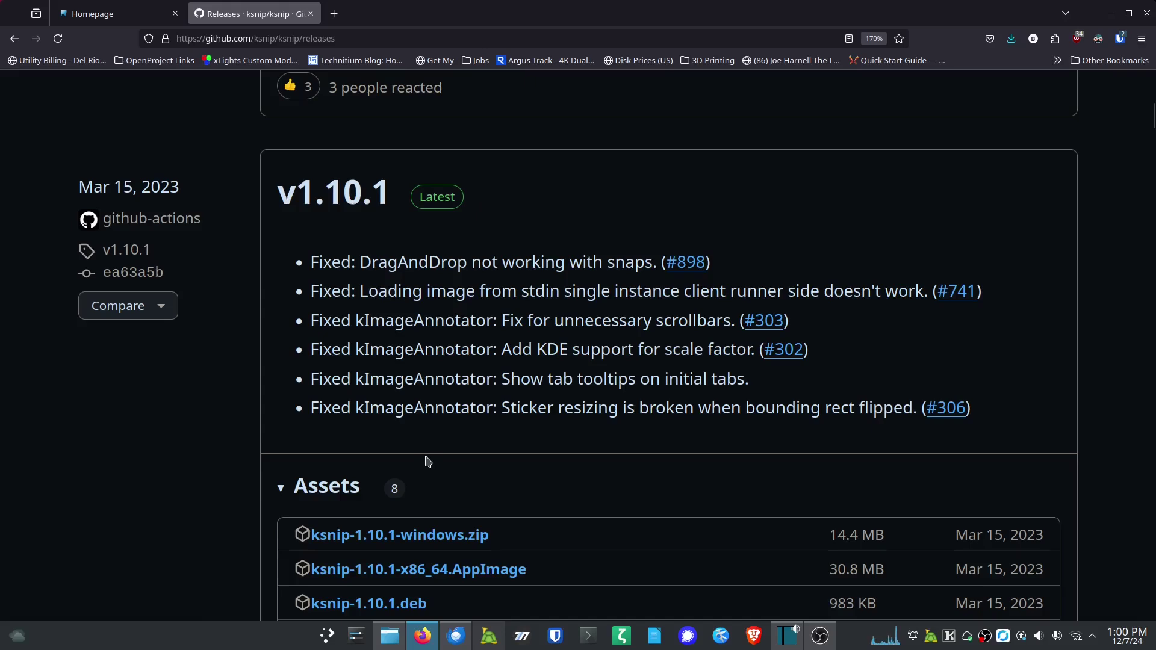
scroll(428, 458, "down", 2)
scroll(426, 459, "down", 1)
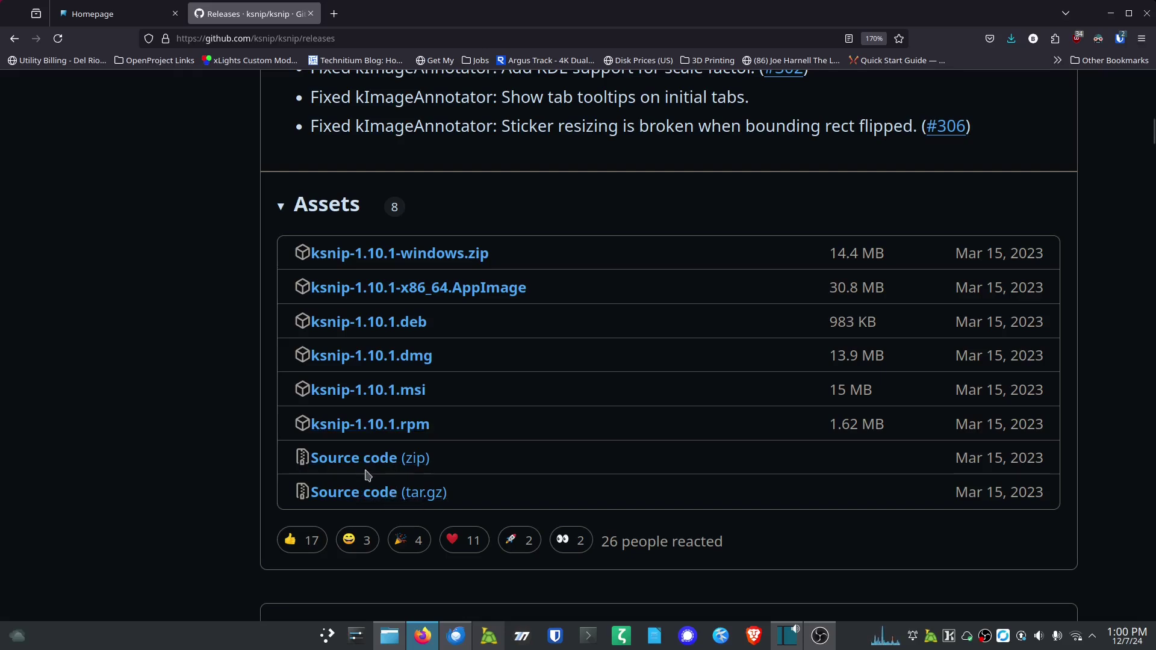
scroll(370, 471, "up", 1)
scroll(371, 470, "up", 5)
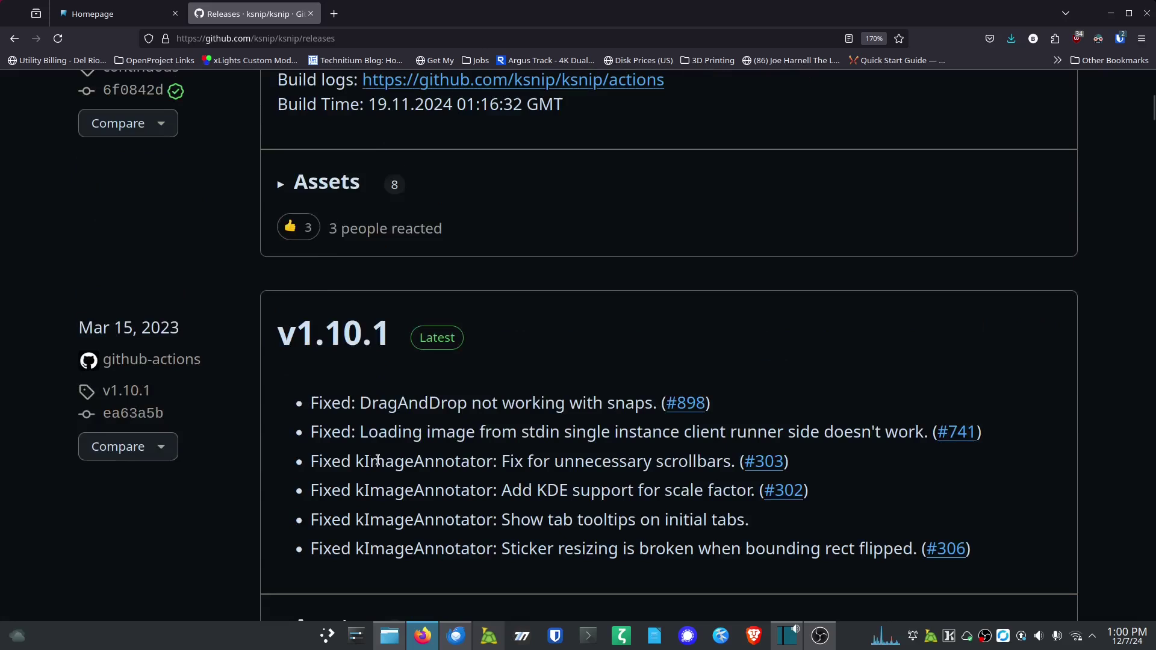
scroll(380, 458, "up", 7)
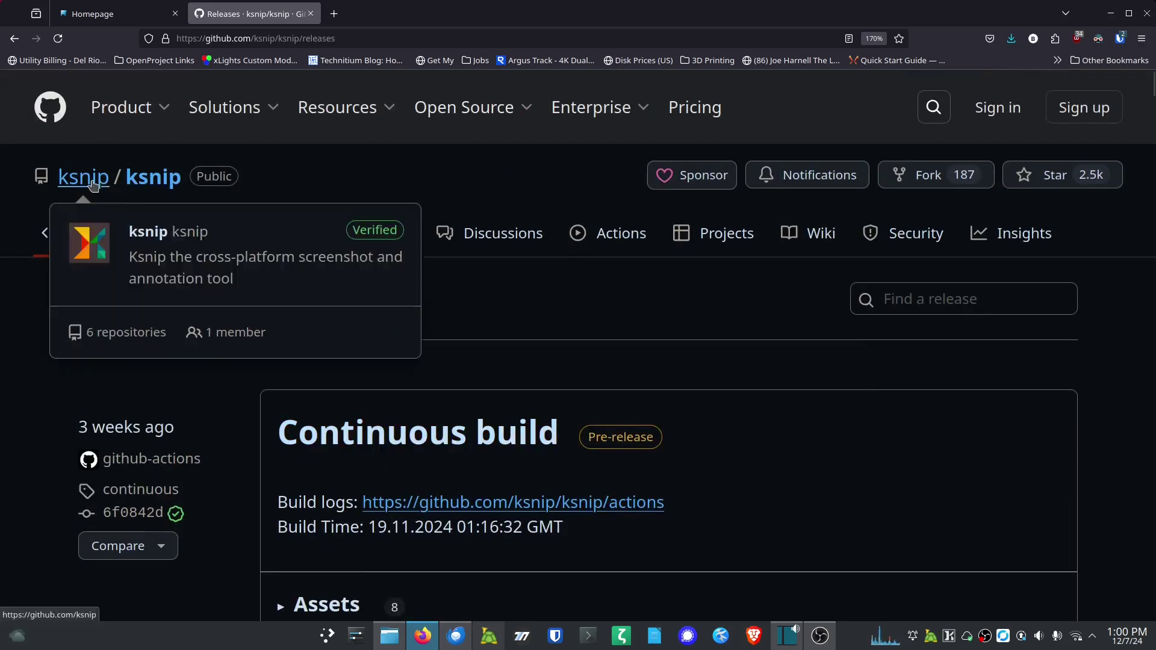
Step: Go back to the ksnip repository and scroll to the README Features list (Linux, Windows, macOS)
left_click(154, 181)
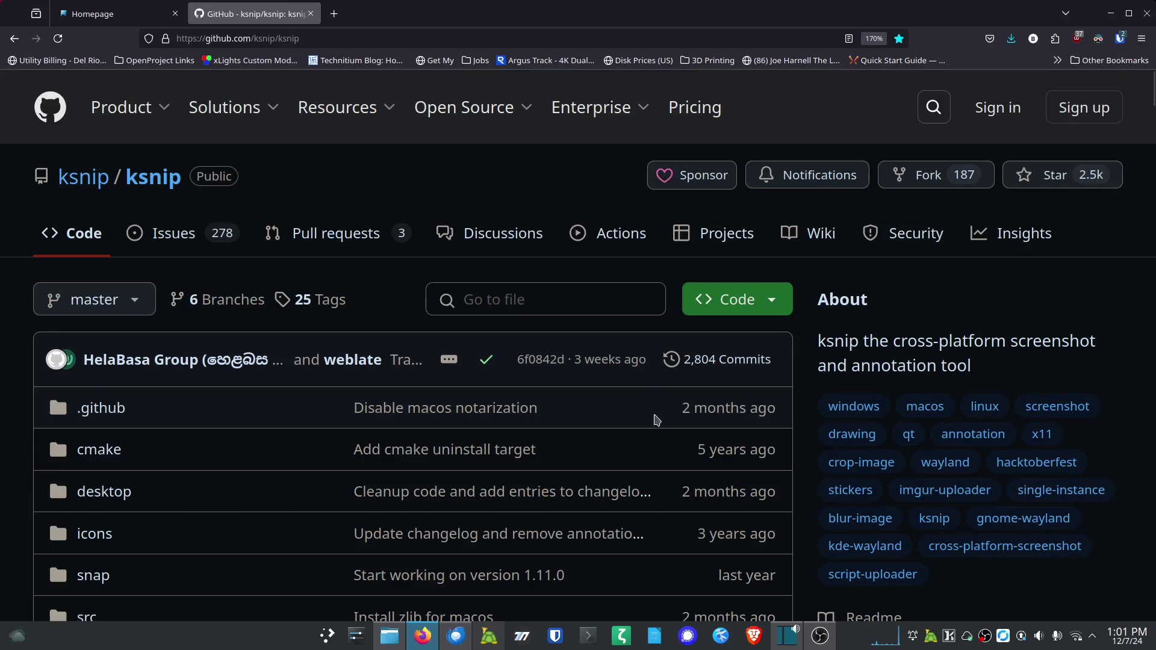
scroll(657, 419, "down", 5)
scroll(657, 424, "down", 2)
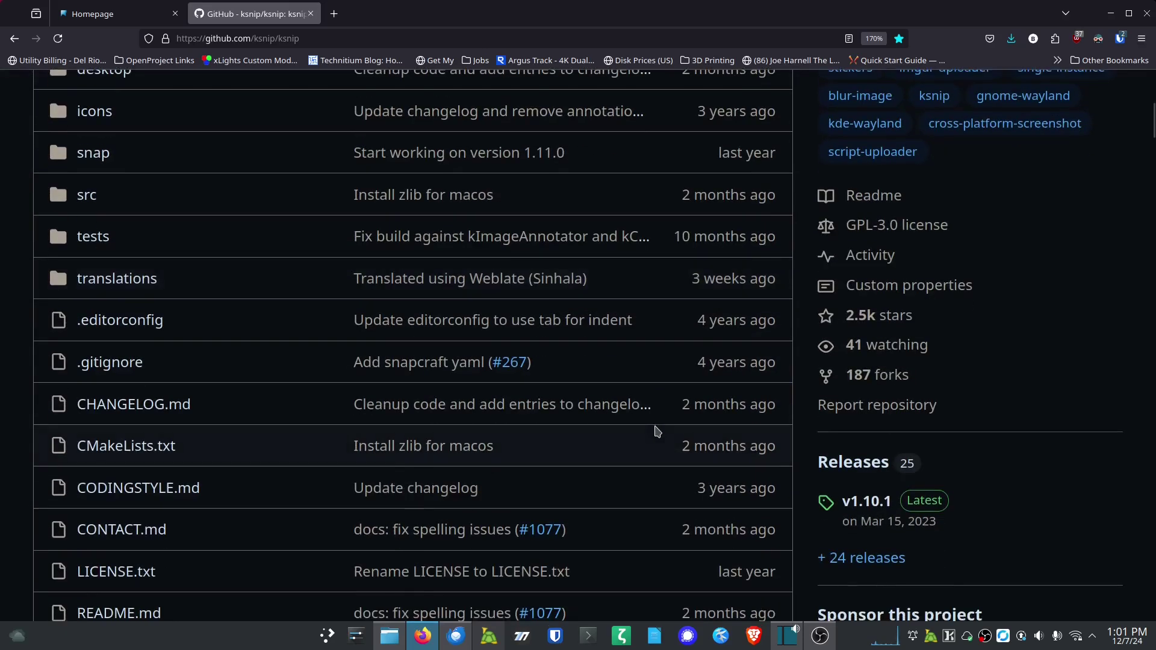
scroll(657, 431, "down", 2)
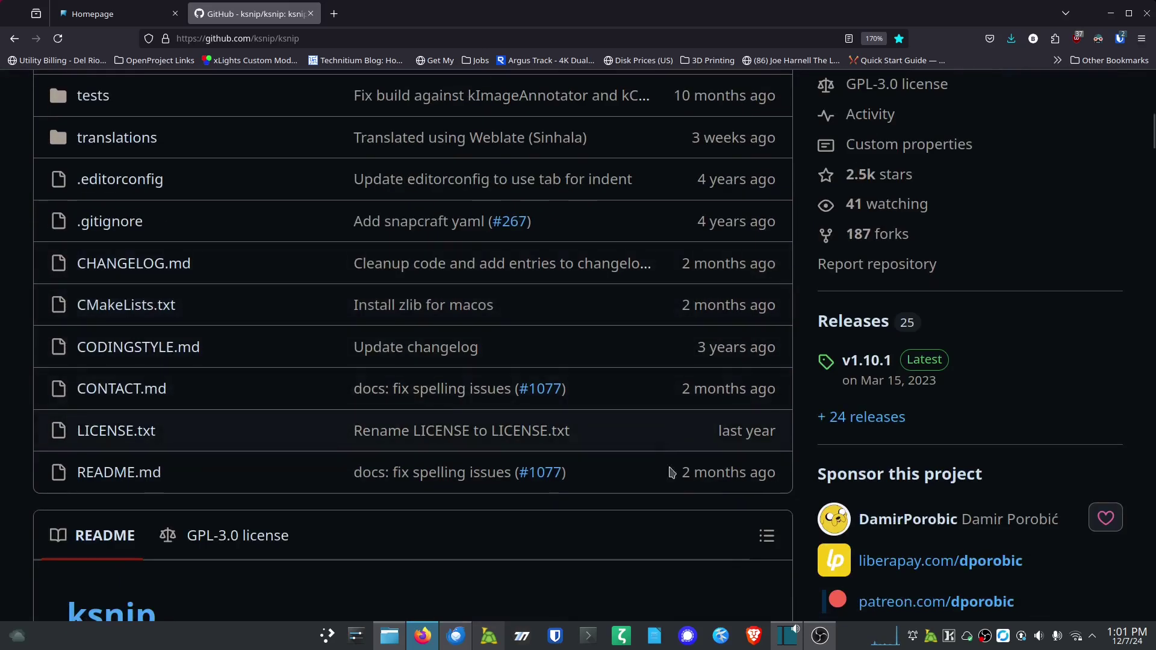
scroll(474, 497, "down", 2)
scroll(474, 497, "down", 5)
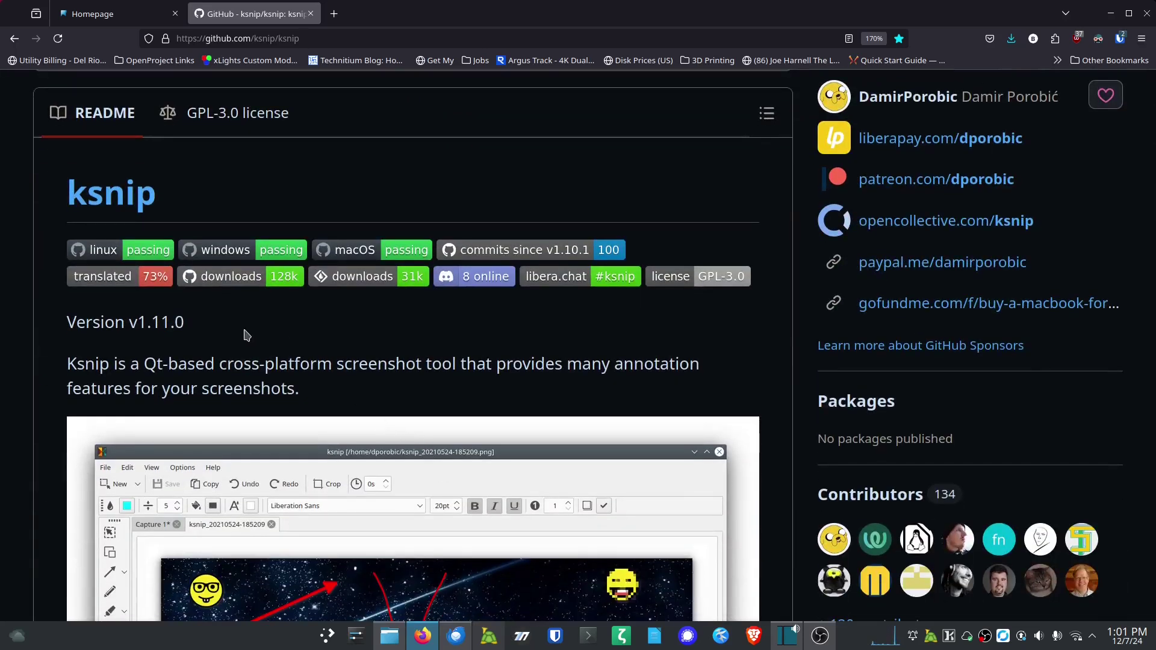
scroll(247, 335, "down", 10)
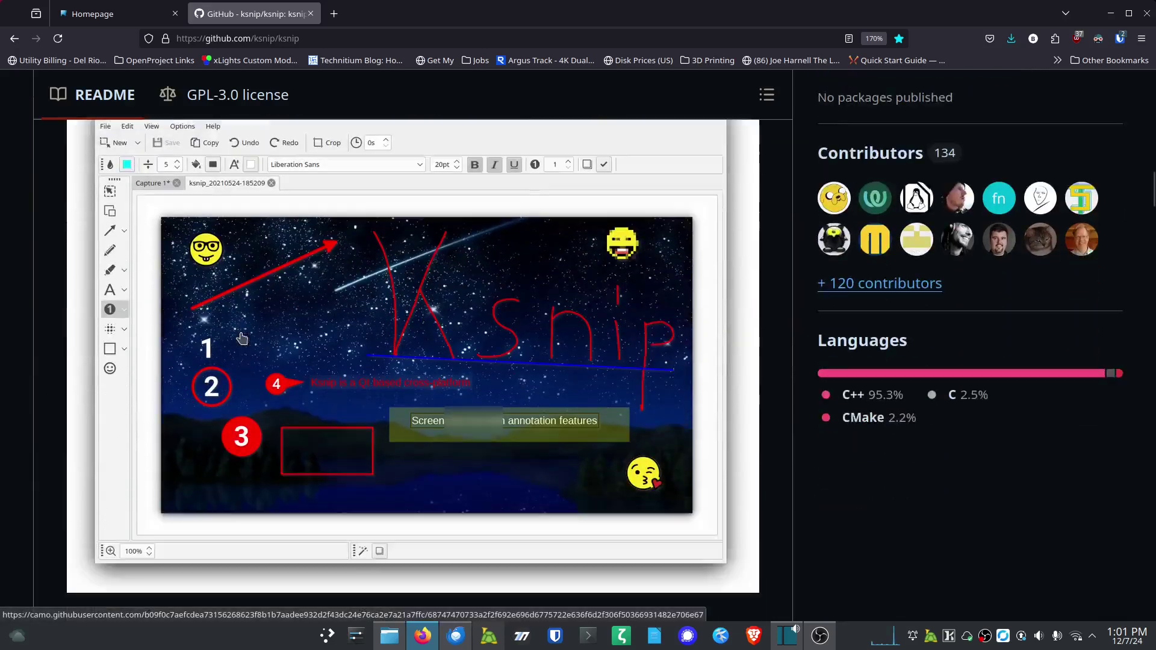
scroll(241, 333, "down", 1)
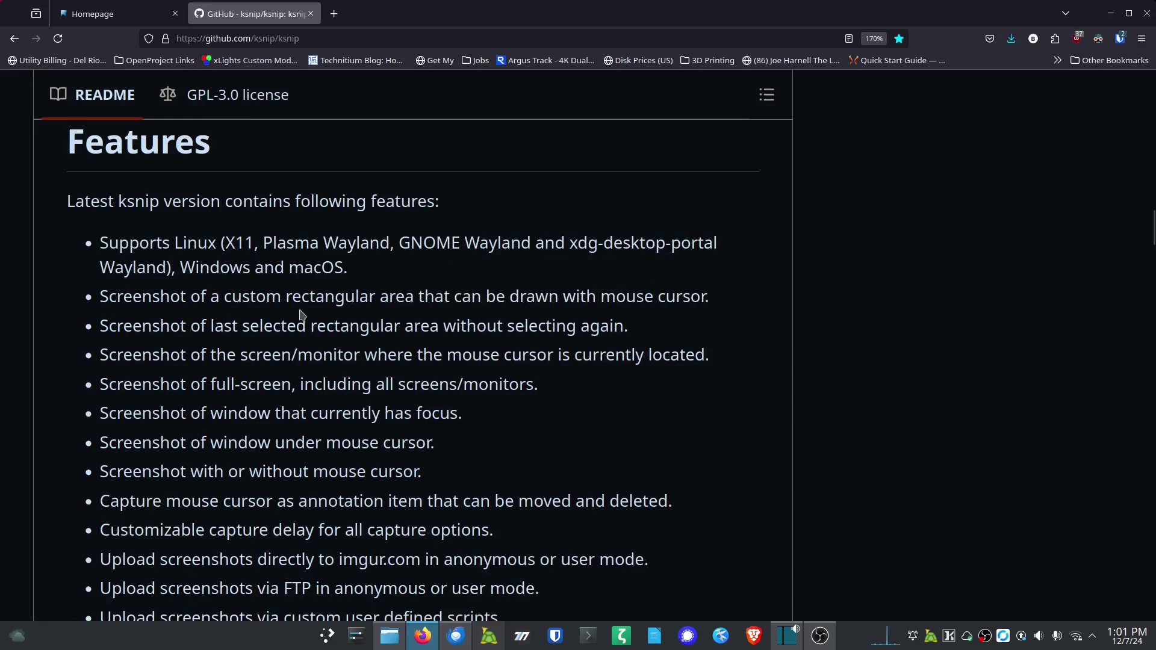
Step: Scroll the README past Building from source and Known Issues to Discussion & Community and Contribution
scroll(172, 358, "down", 10)
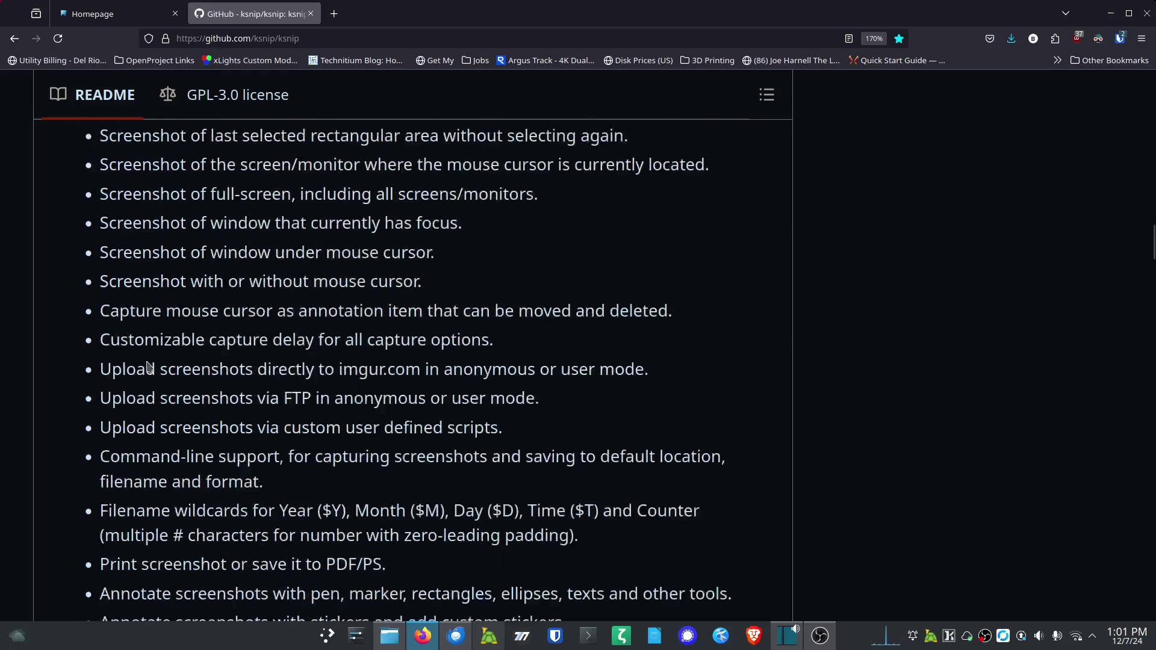
scroll(152, 366, "down", 4)
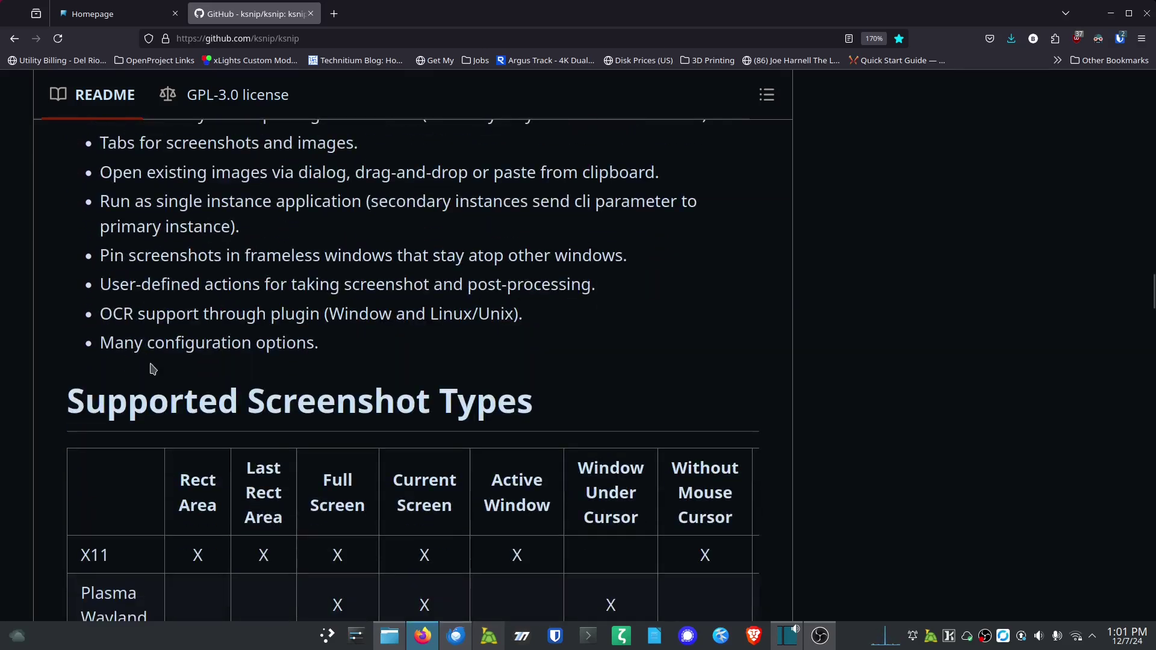
scroll(154, 367, "down", 4)
scroll(151, 365, "up", 2)
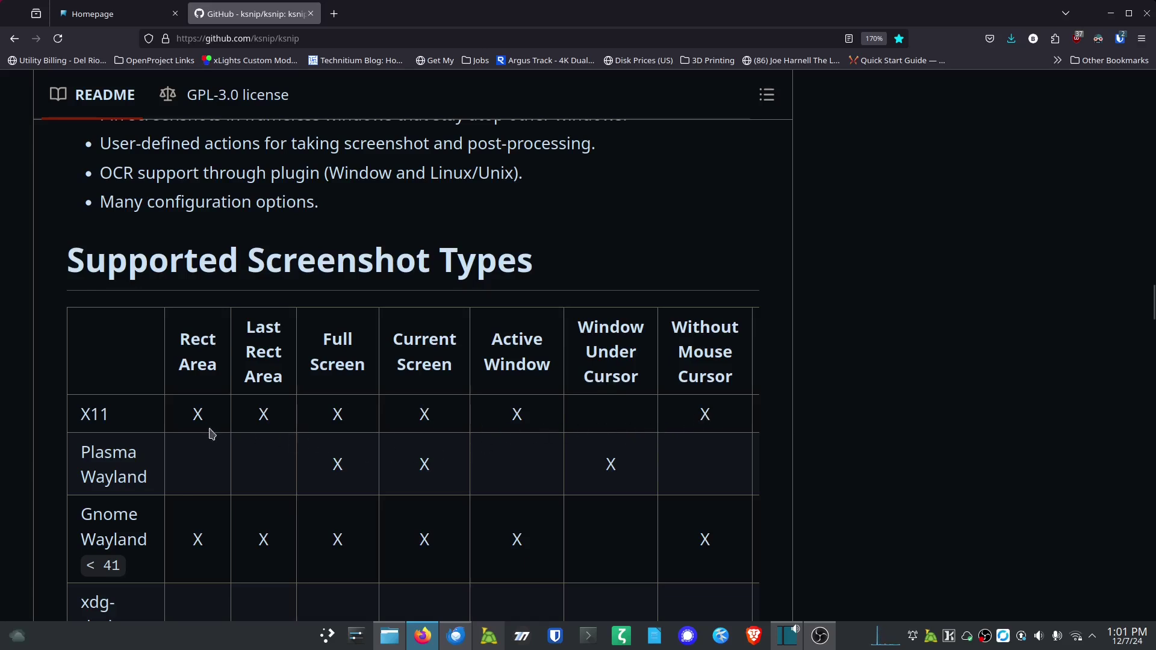
scroll(210, 434, "down", 2)
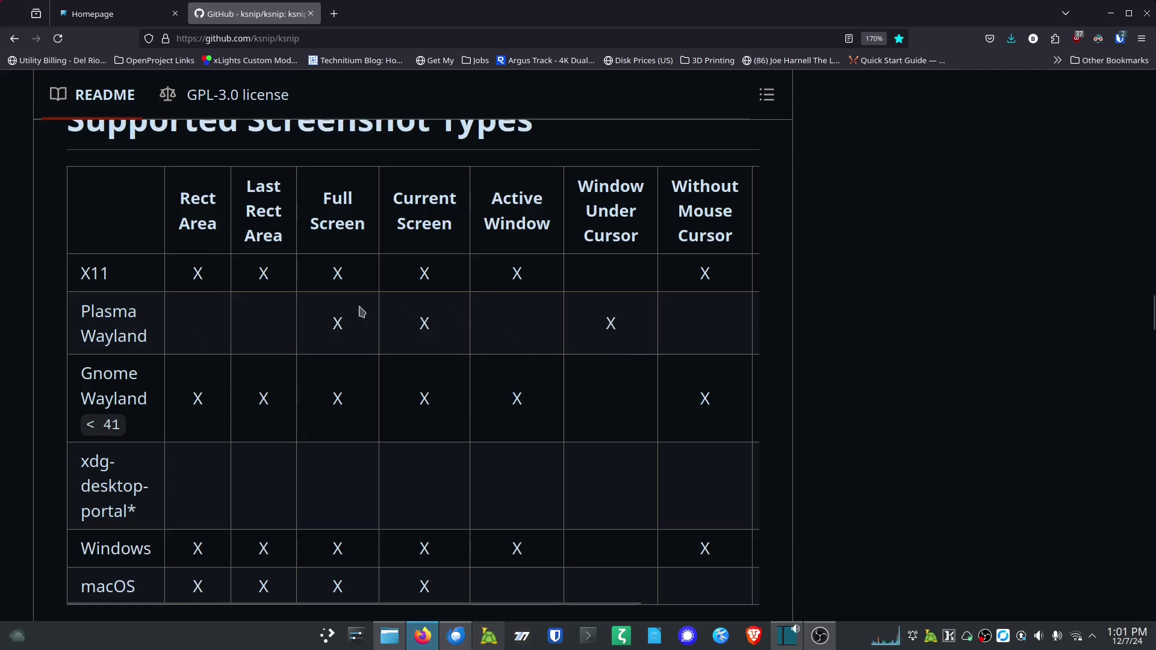
scroll(200, 428, "down", 2)
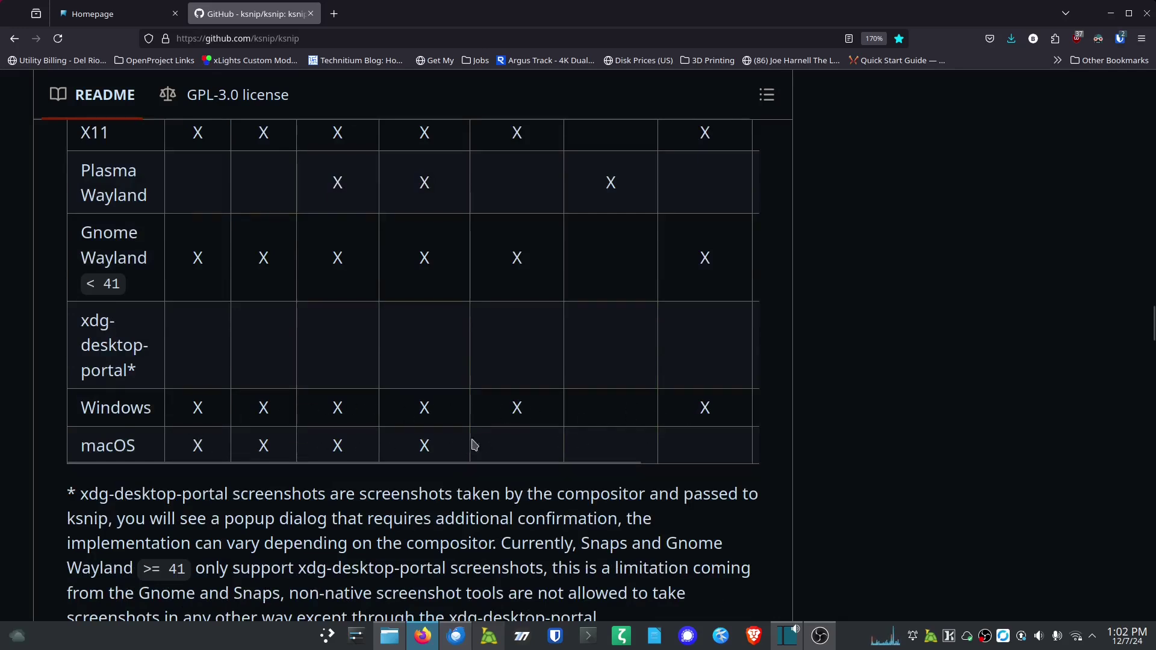
scroll(469, 444, "down", 4)
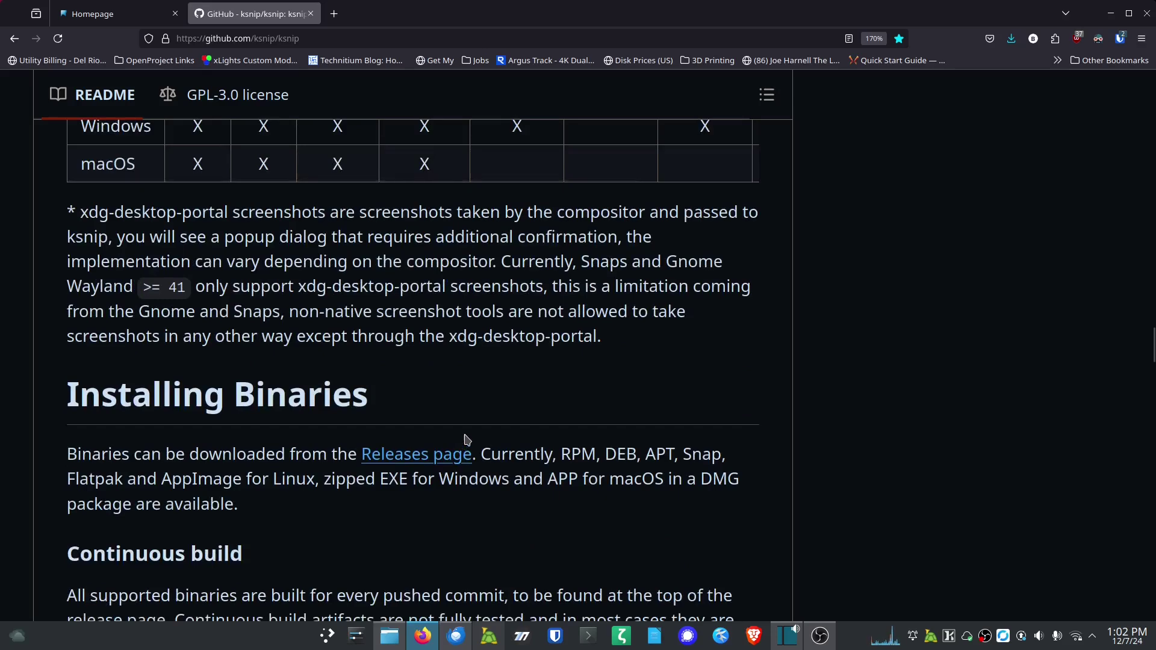
scroll(433, 438, "down", 8)
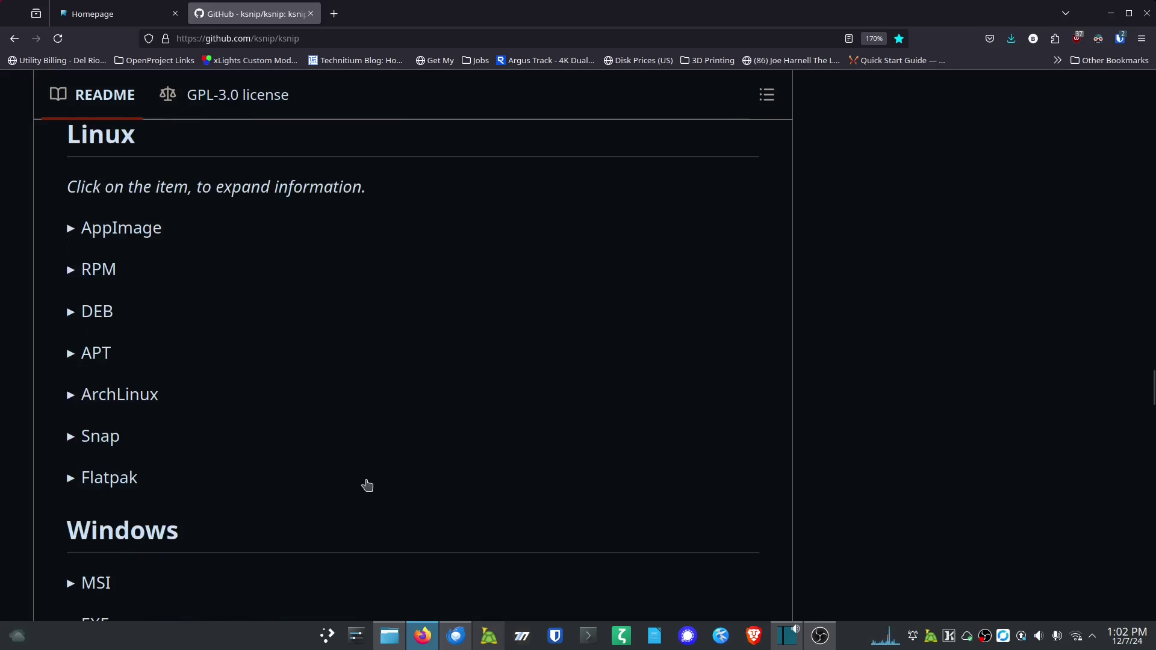
scroll(367, 486, "down", 5)
scroll(367, 486, "down", 7)
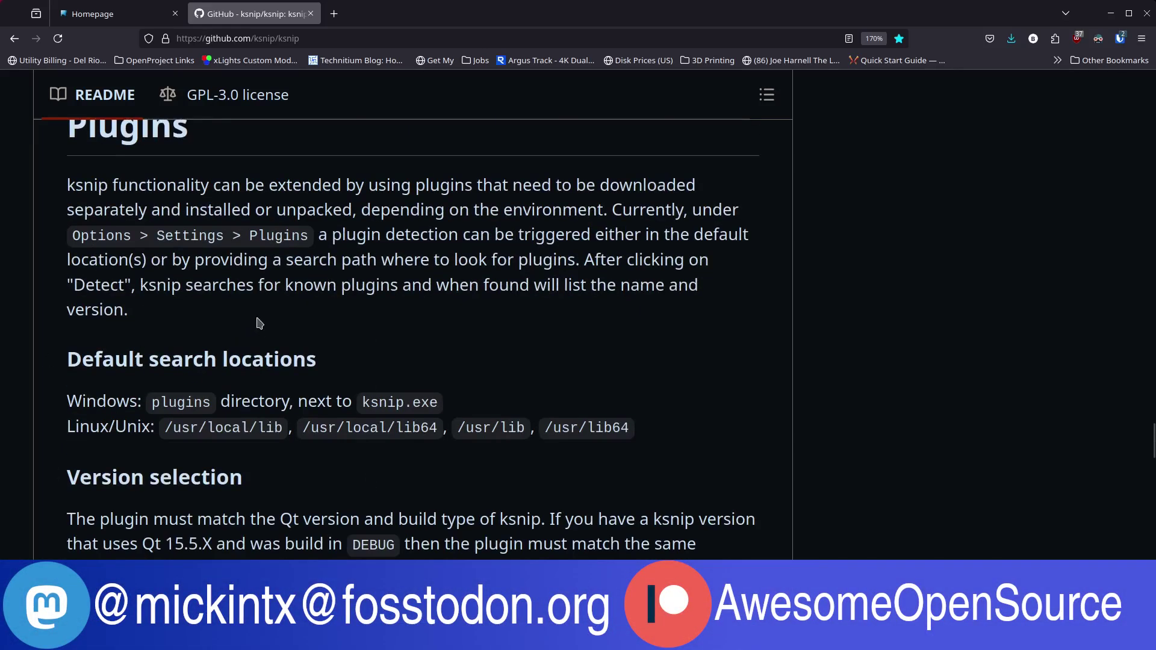
scroll(397, 374, "down", 5)
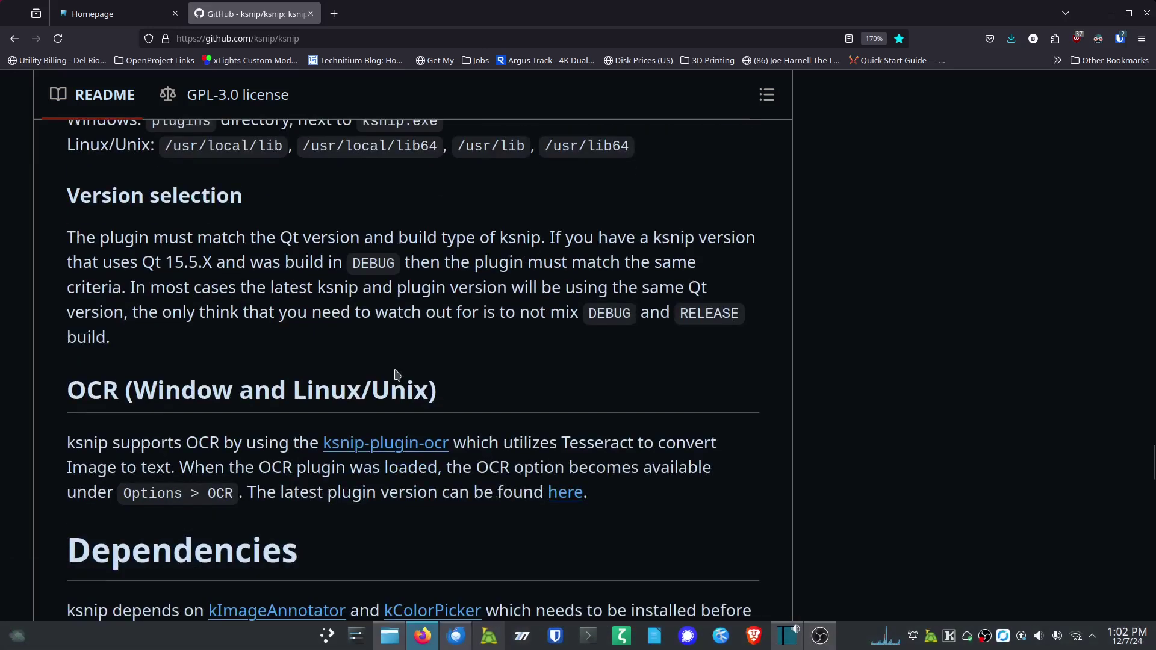
scroll(397, 374, "down", 2)
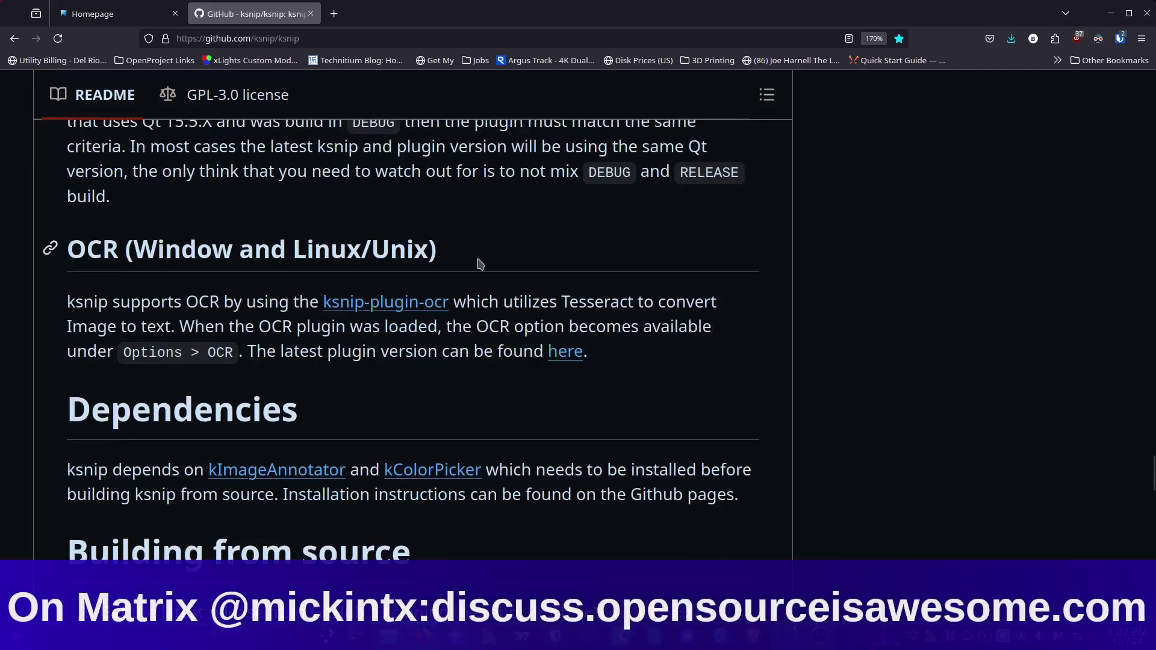
scroll(384, 401, "down", 4)
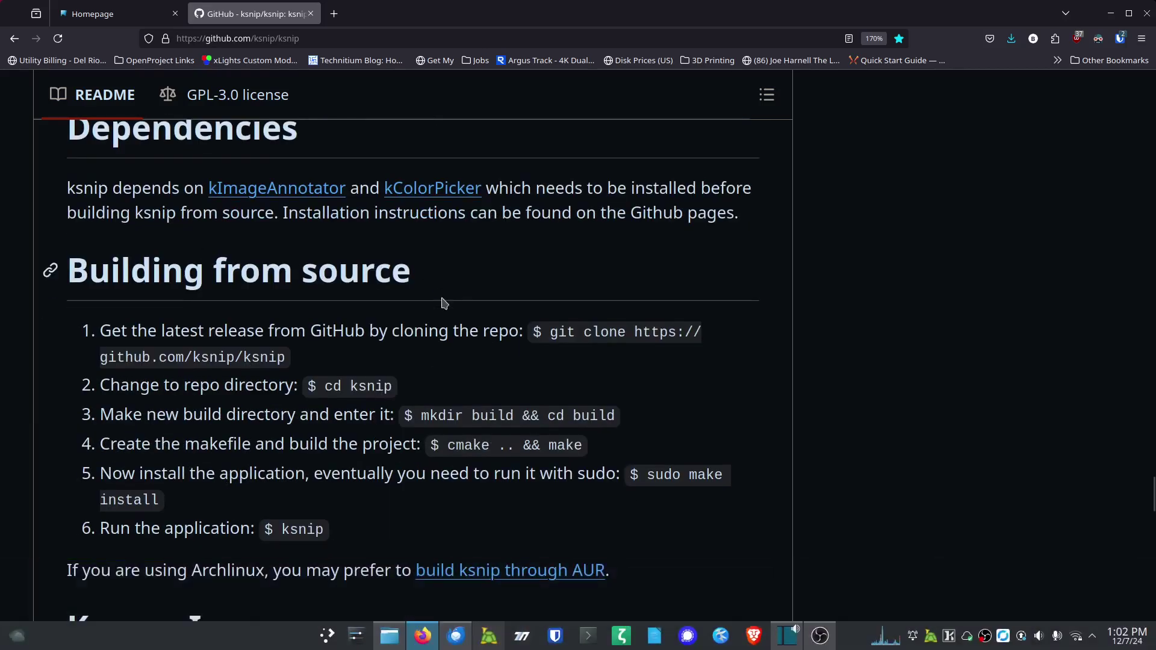
scroll(392, 462, "down", 3)
scroll(392, 462, "down", 8)
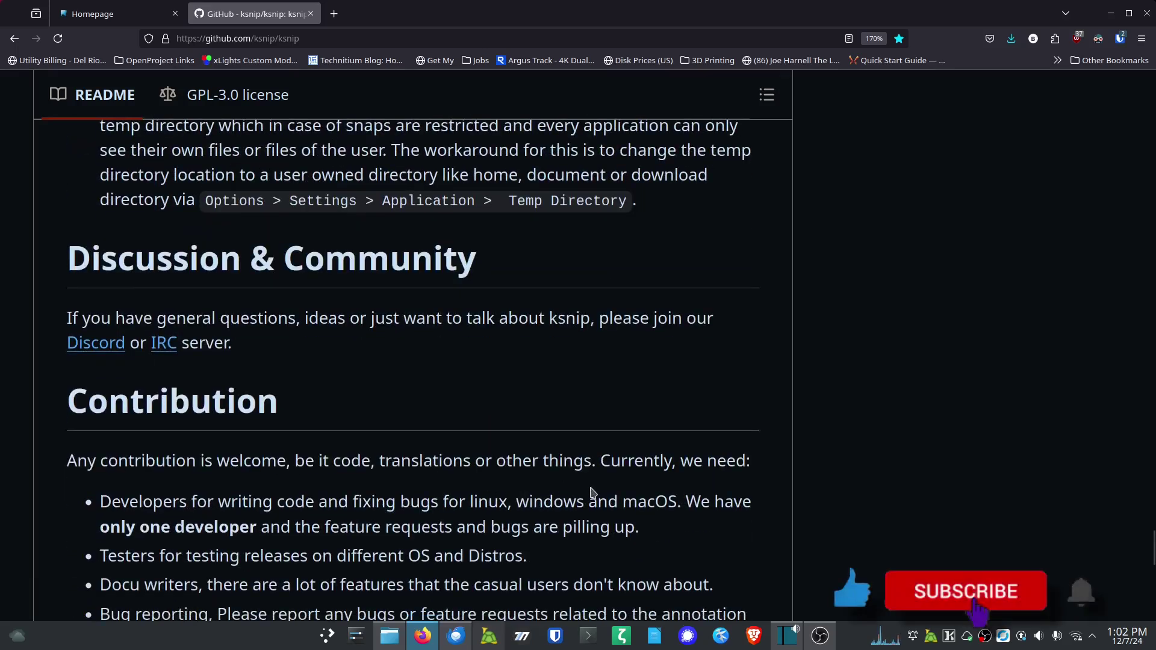
Step: Maximize the Shotcut window and capture a ksnip region over its Export panel
left_click(786, 636)
left_click_drag(578, 121, 579, 8)
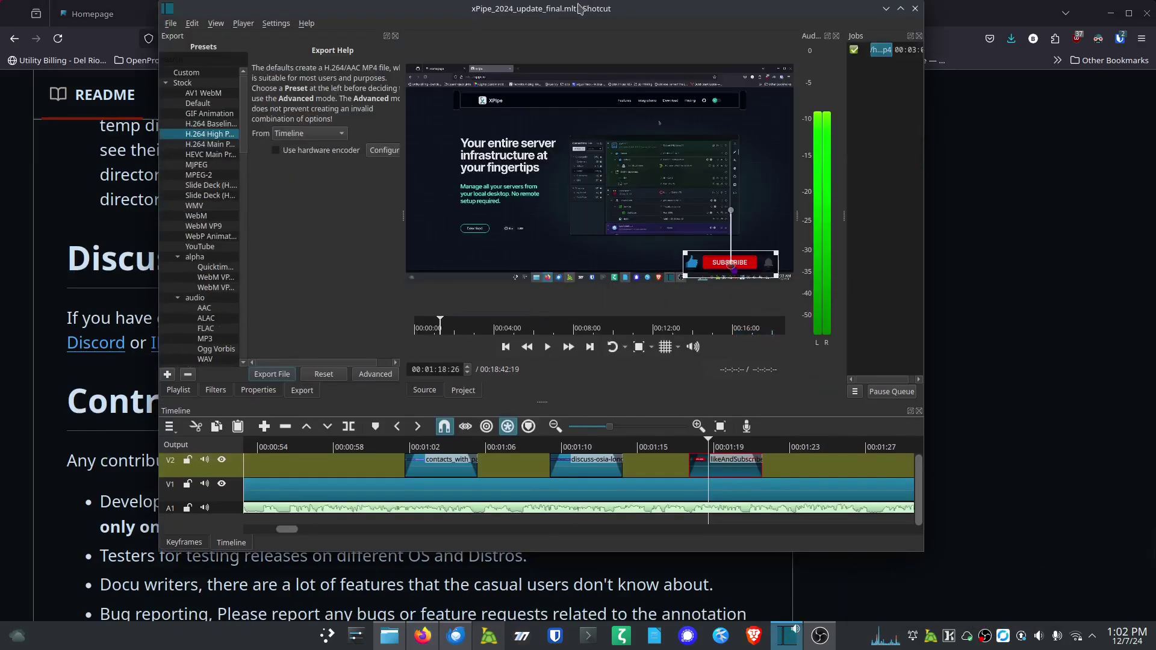
double_click(579, 4)
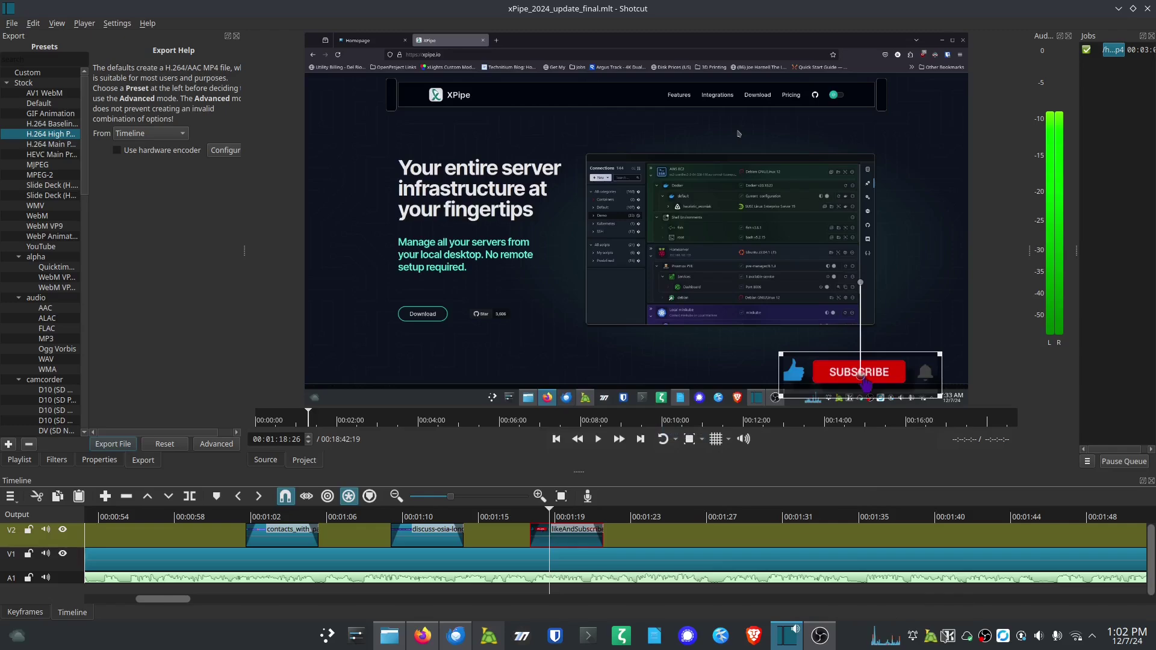
right_click(950, 640)
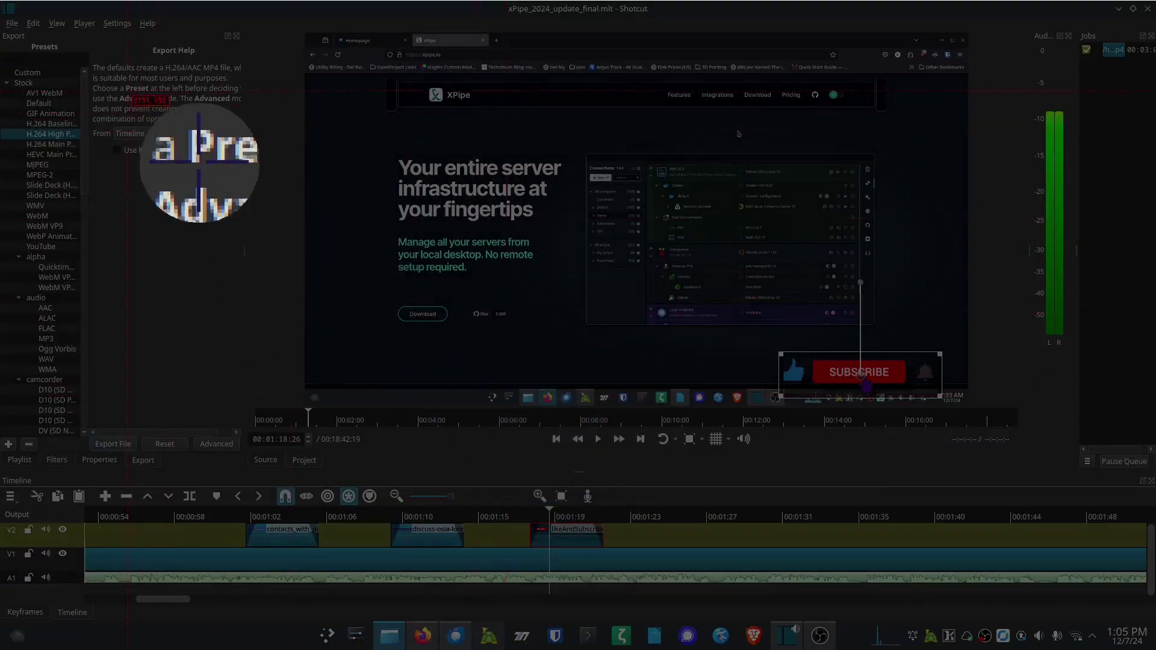
left_click_drag(136, 77, 833, 453)
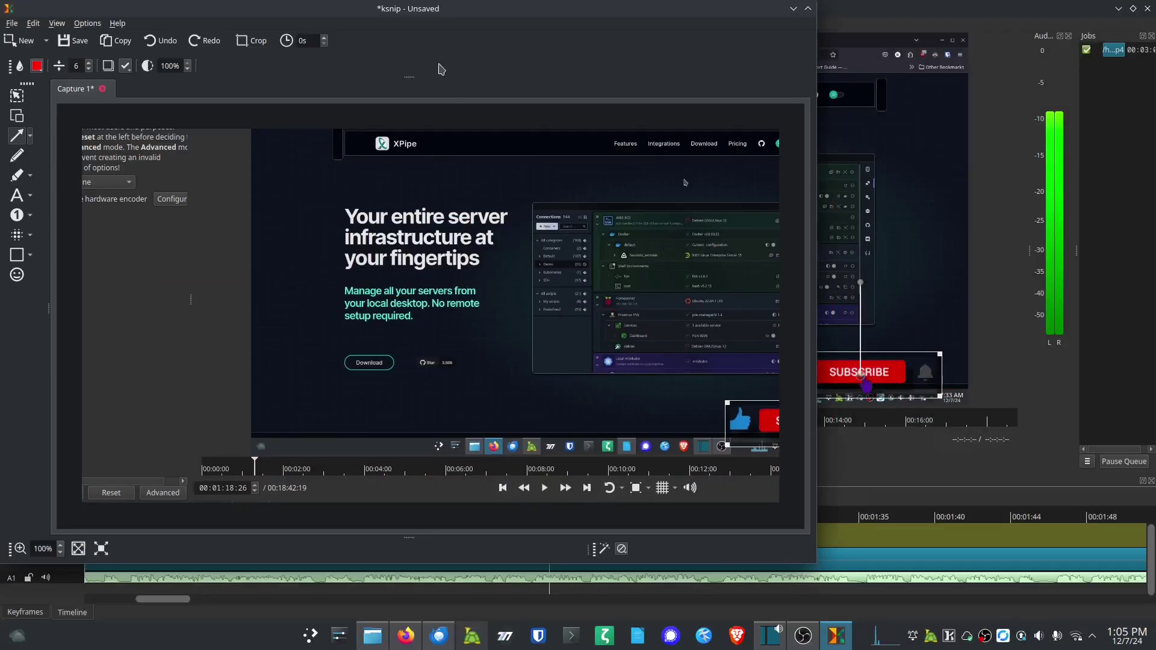
Step: Move the ksnip editor right so Shotcut stays visible, leaving the shape choice unchanged
left_click_drag(385, 13, 530, 22)
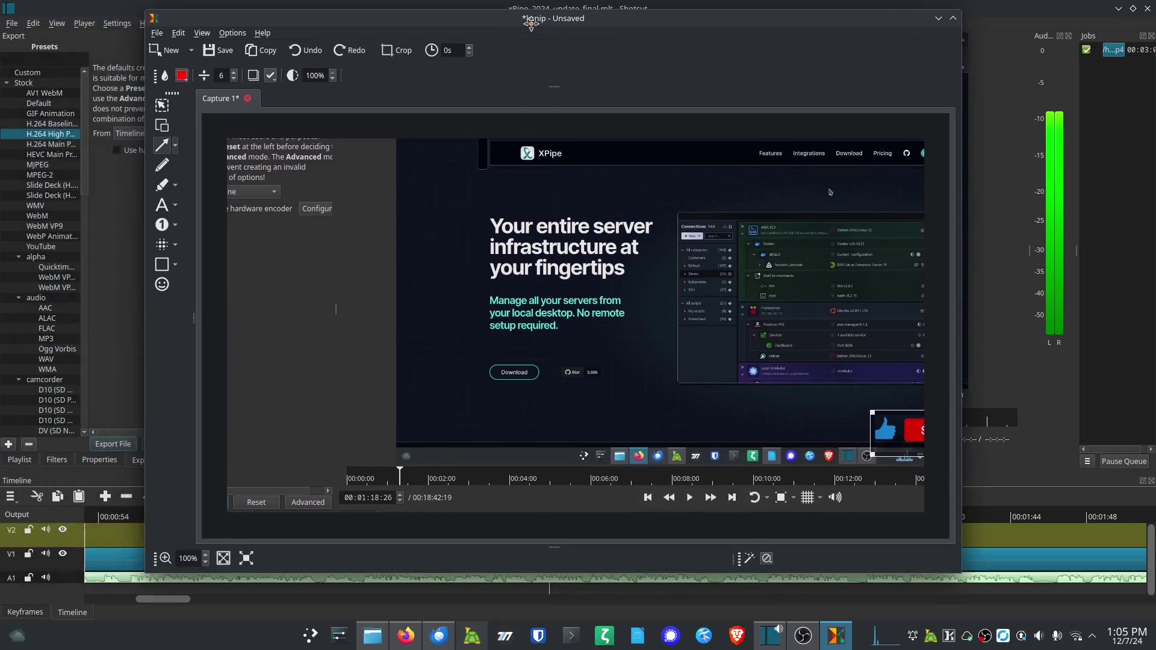
left_click(176, 265)
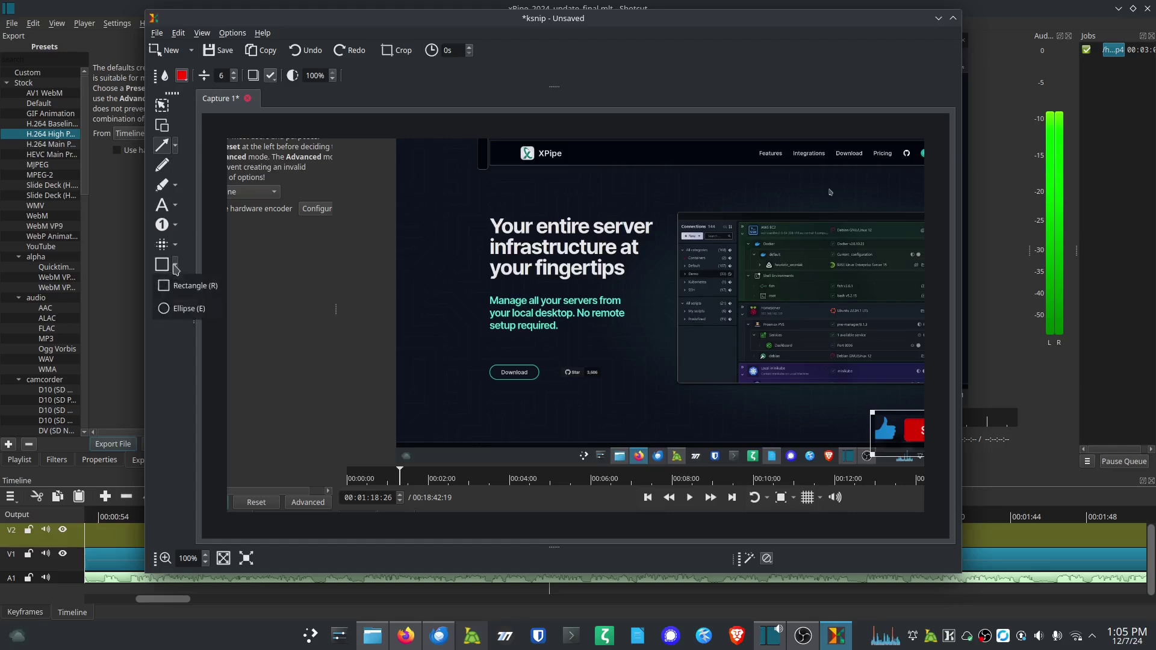
left_click(253, 81)
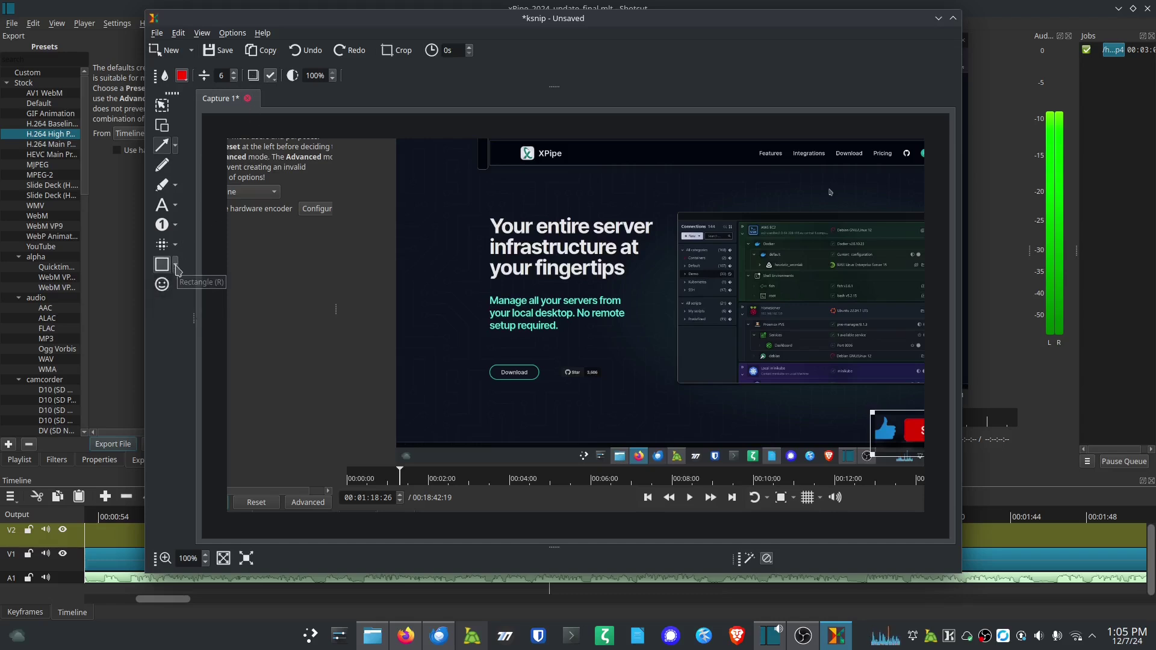
Step: Draw a rectangle around the hardware encoder option and make it white
left_click(175, 266)
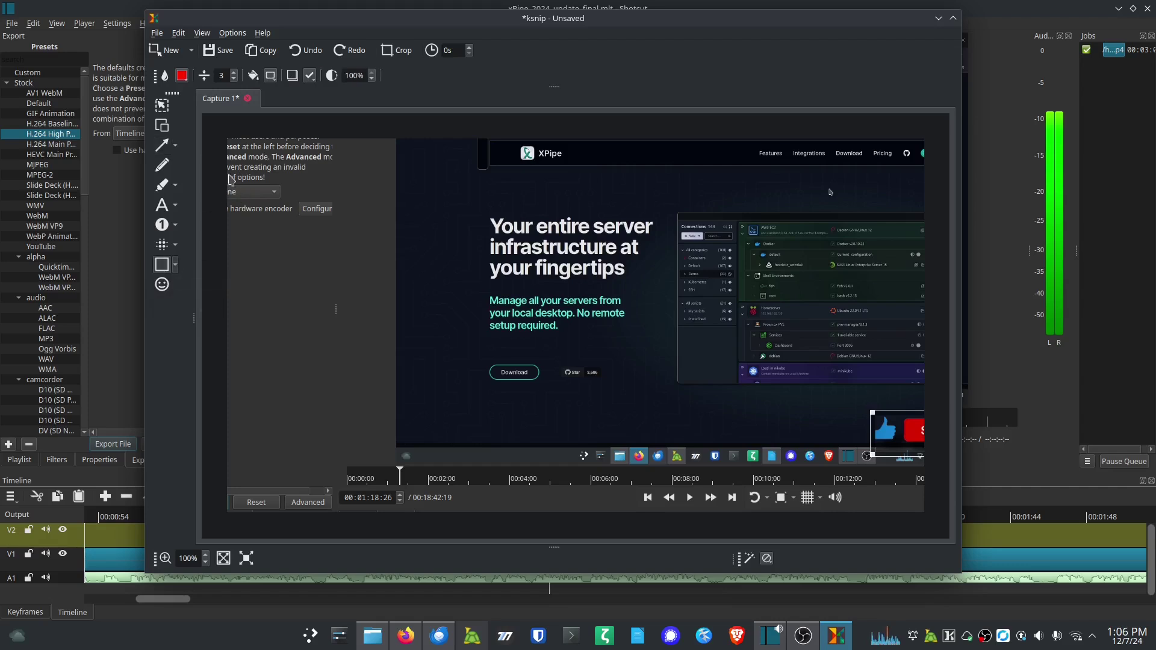
left_click_drag(230, 177, 352, 245)
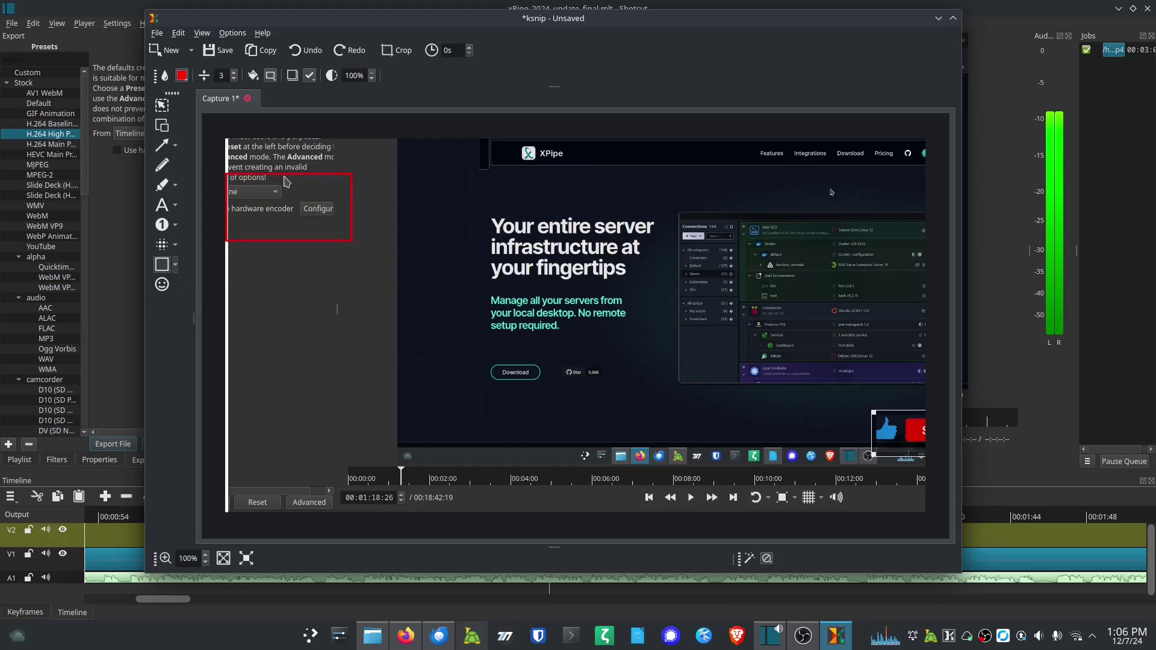
left_click(183, 84)
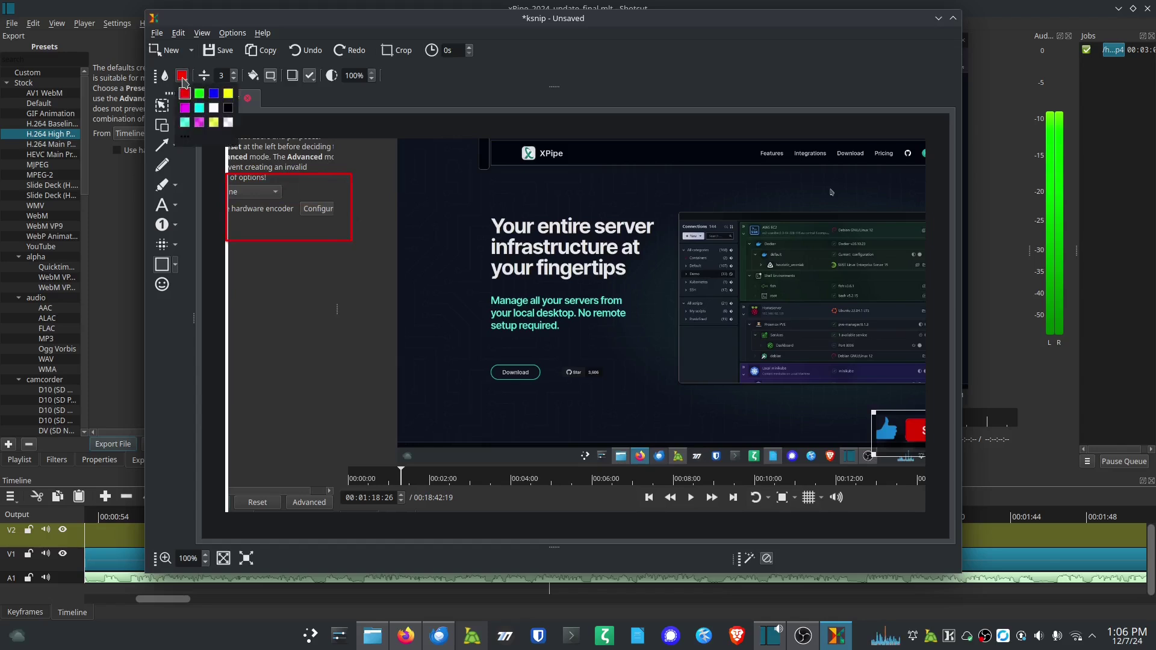
left_click(214, 116)
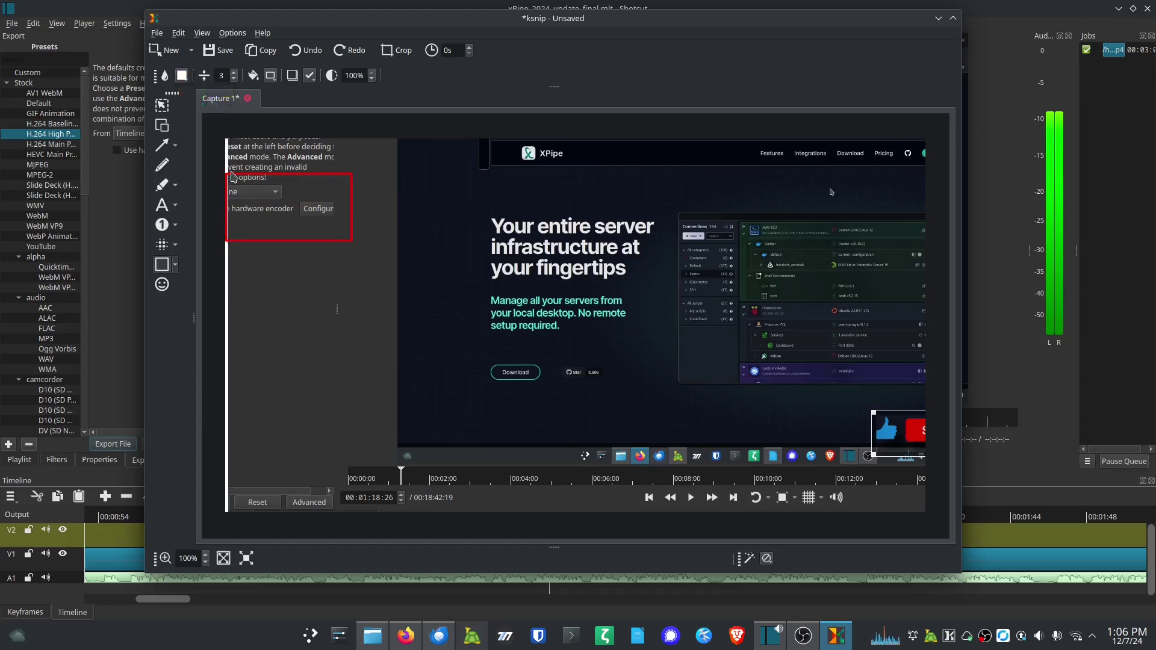
left_click(161, 105)
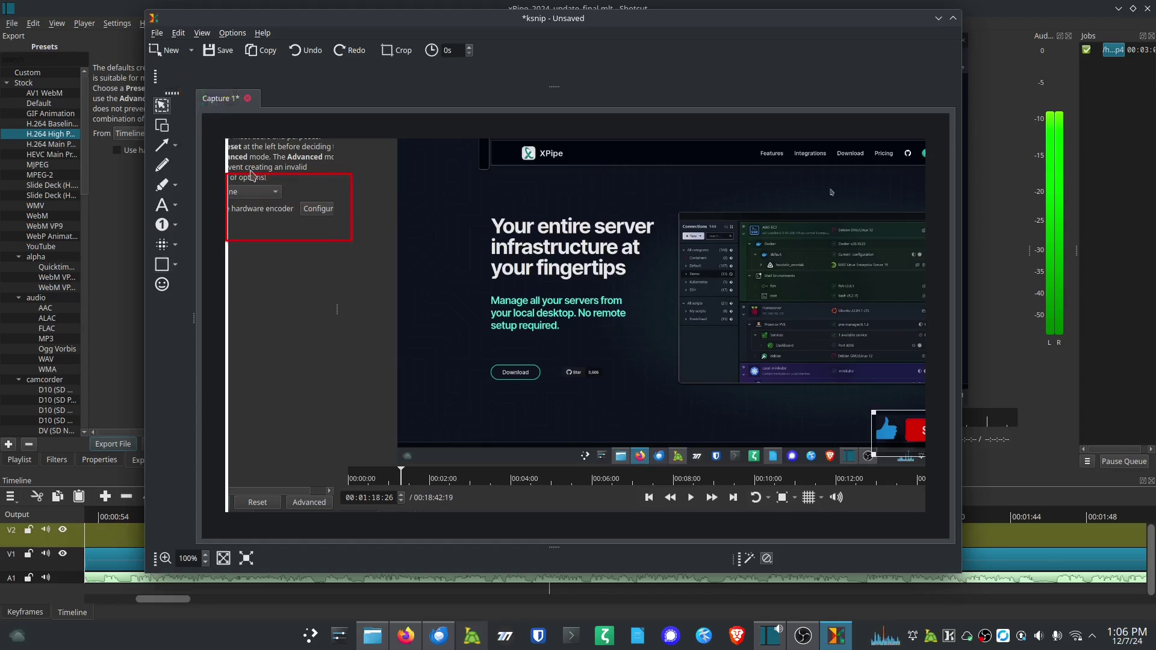
left_click(279, 173)
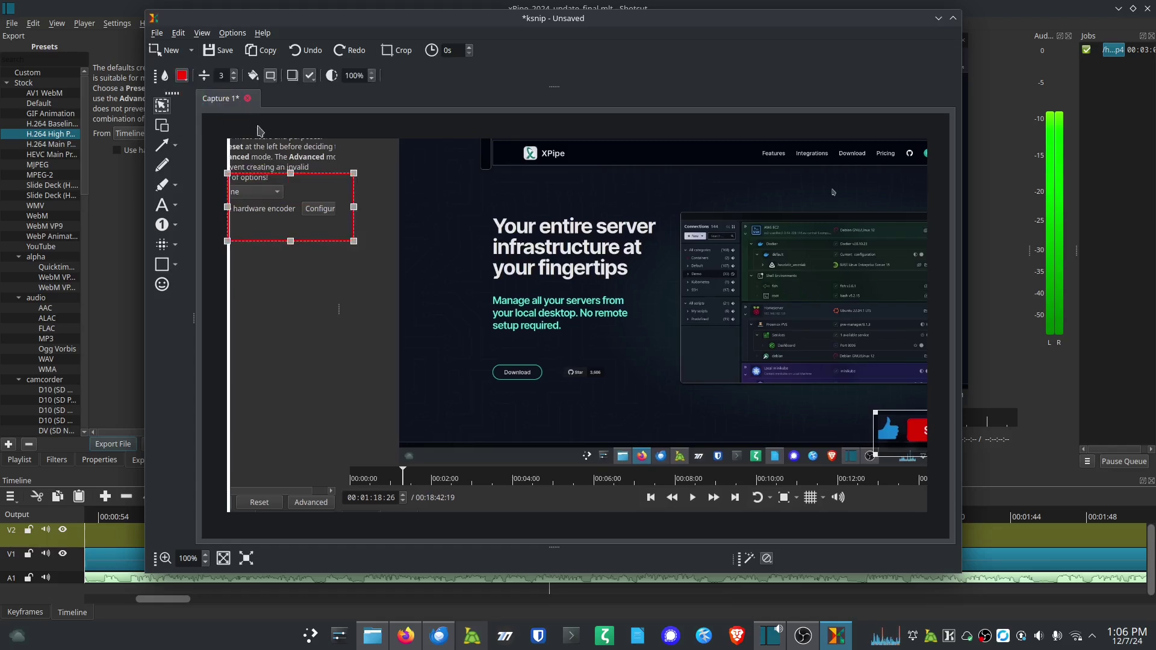
left_click(182, 75)
left_click(214, 108)
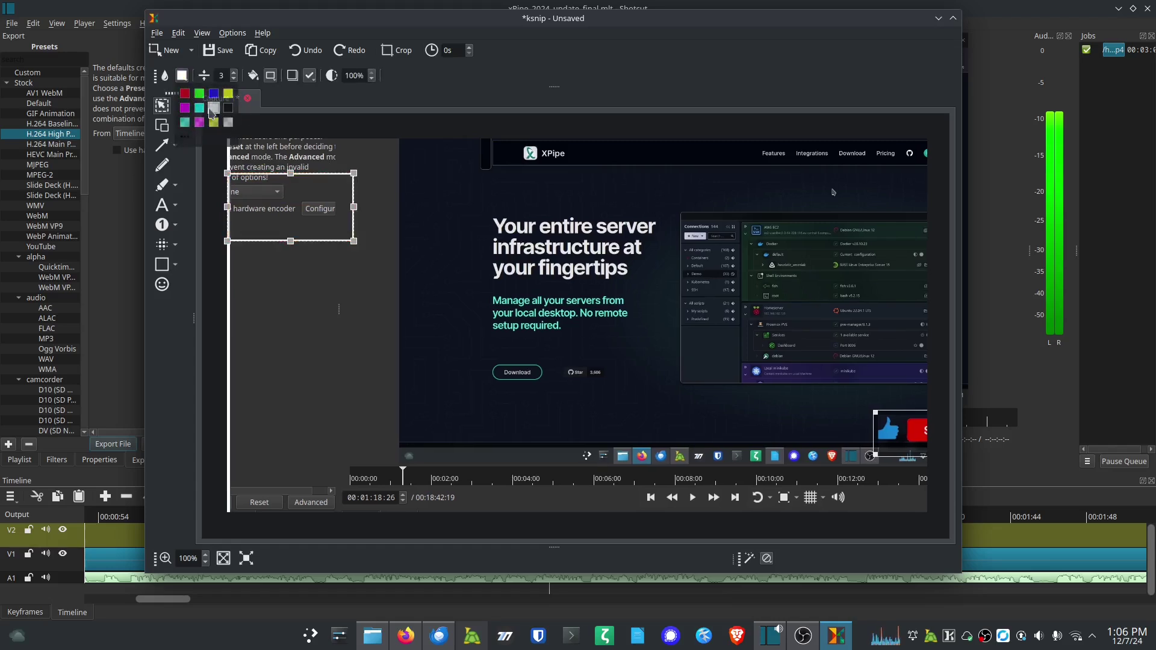
left_click(352, 304)
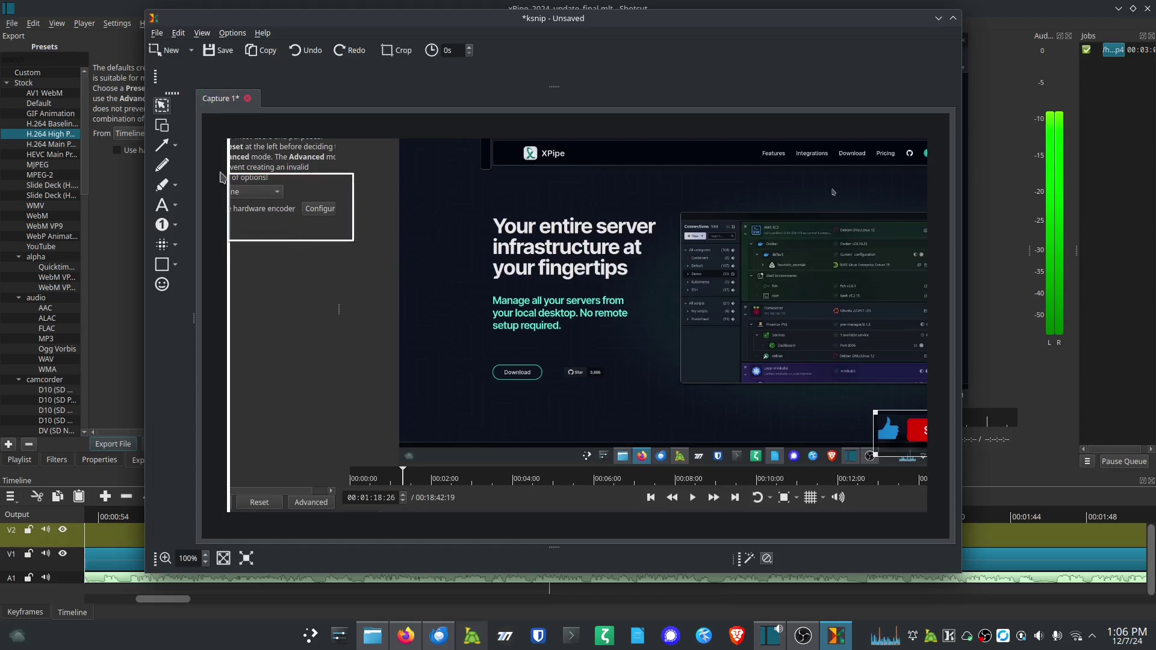
Step: Draw a red arrow pointing up at the Configure button, then select the Blur (B) tool
left_click(164, 149)
left_click_drag(318, 322, 319, 221)
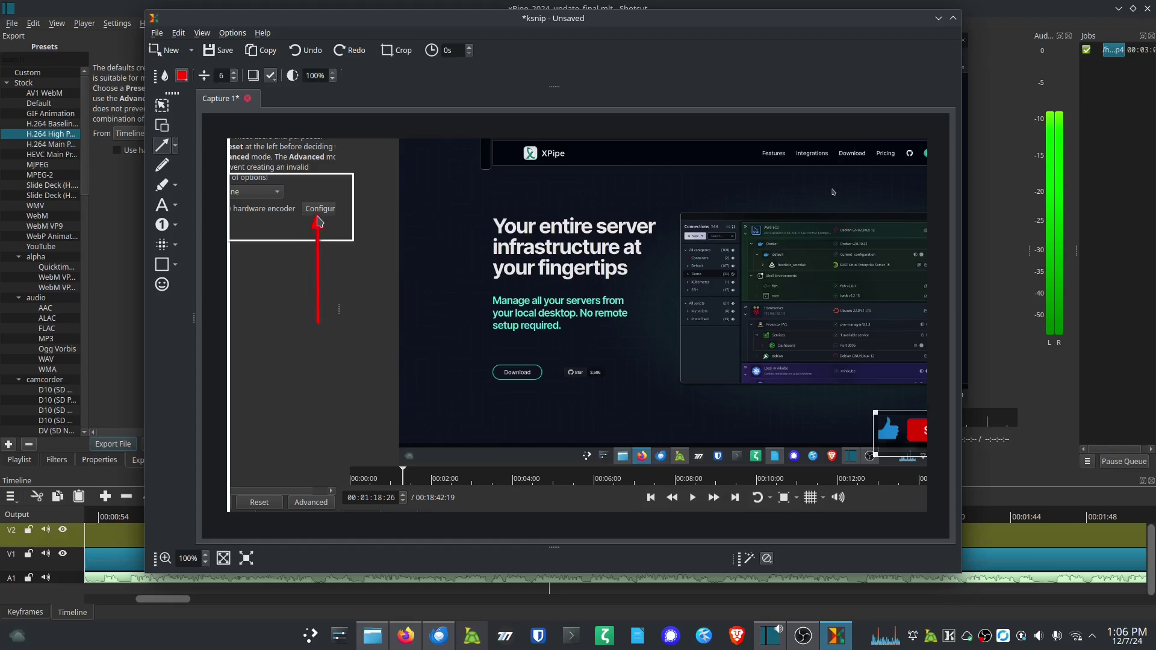
left_click(176, 209)
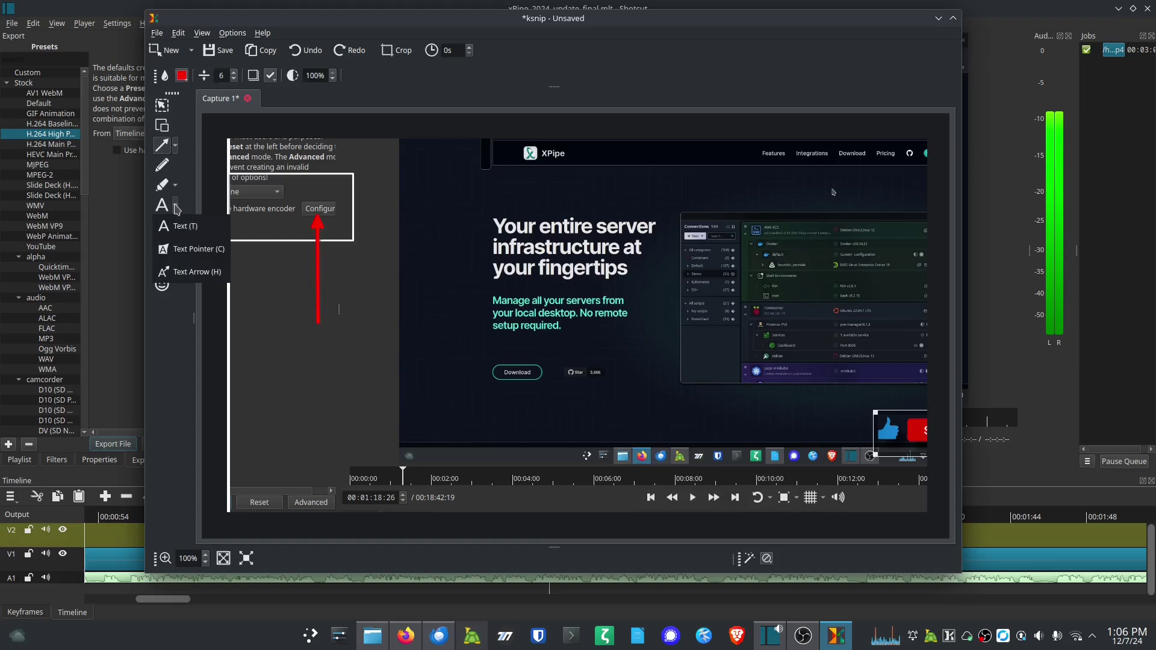
left_click(177, 209)
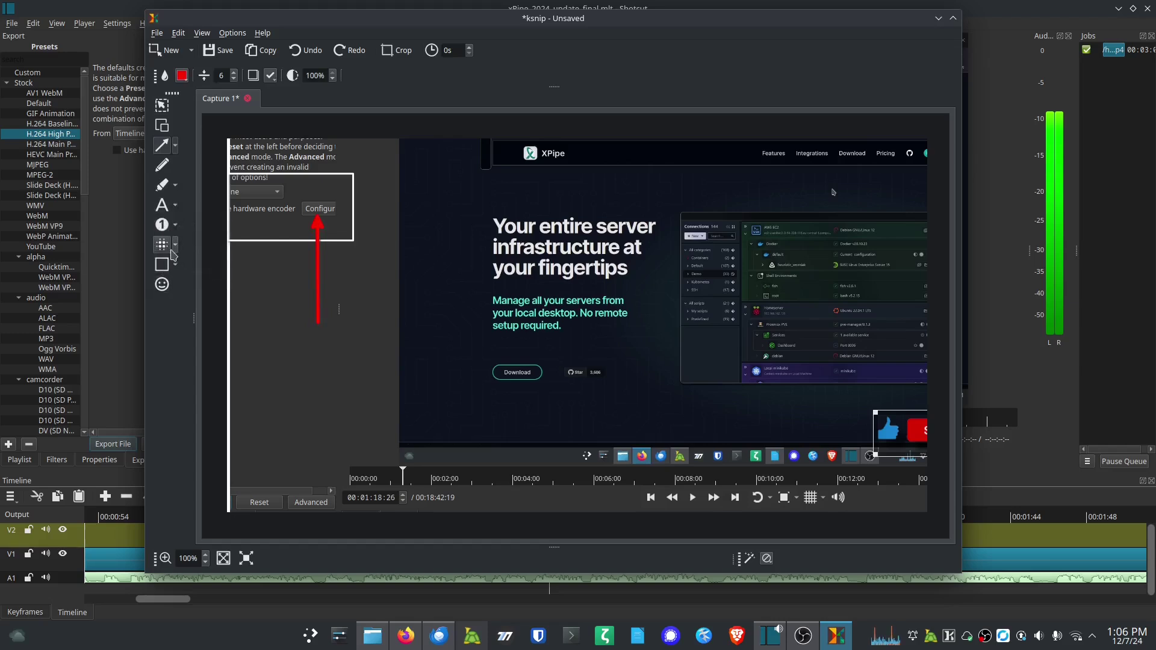
left_click(176, 246)
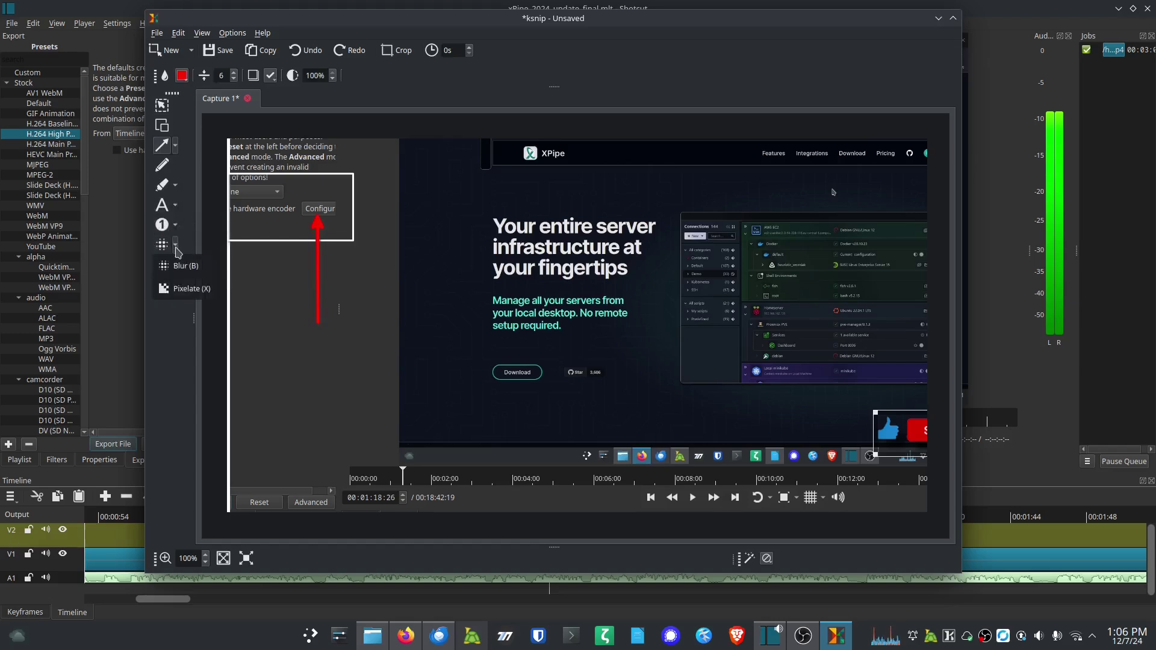
left_click(182, 267)
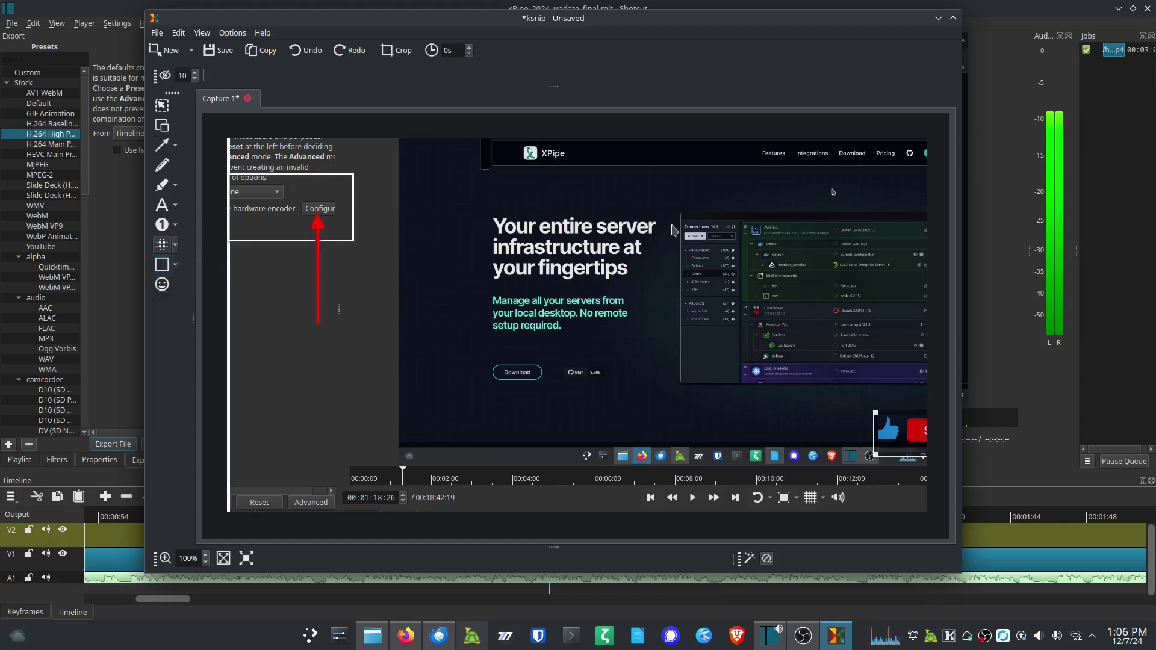
Step: Blur the top of the connections panel and pixelate the Download button area
left_click_drag(670, 217, 910, 298)
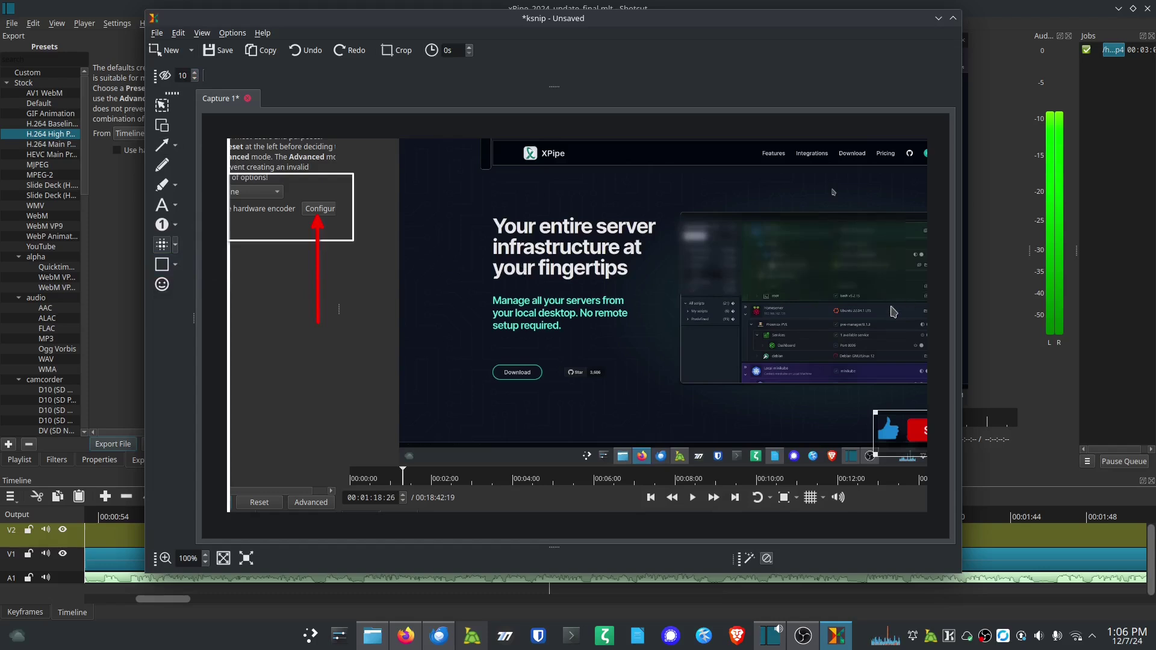
left_click(175, 244)
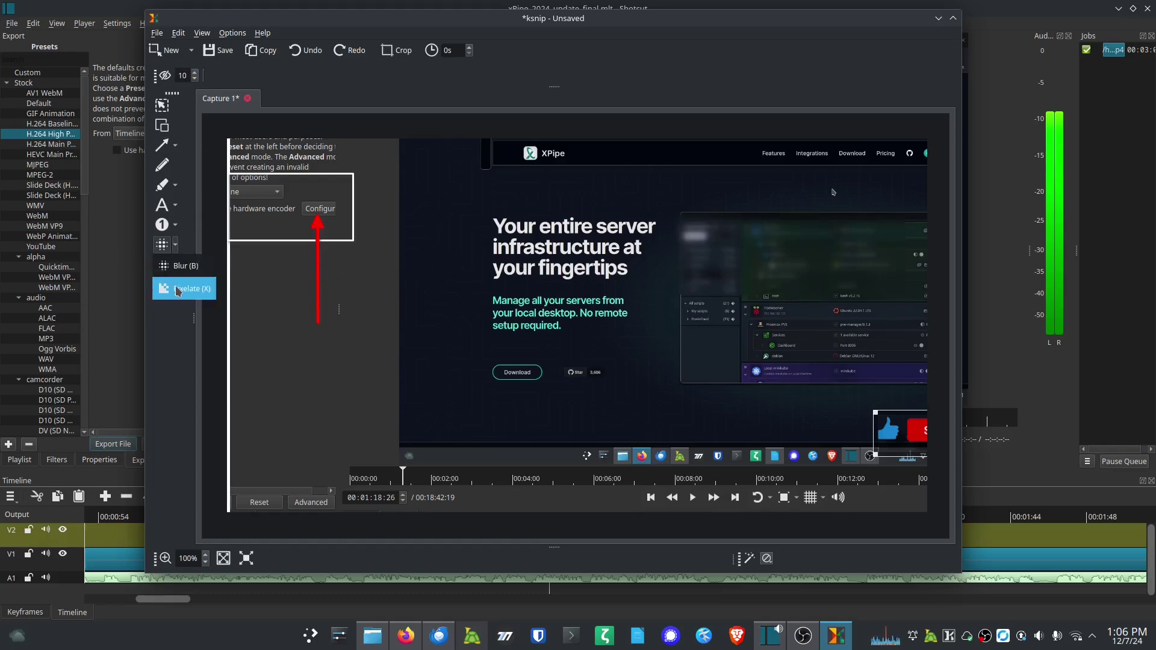
left_click(179, 291)
left_click_drag(485, 352, 635, 395)
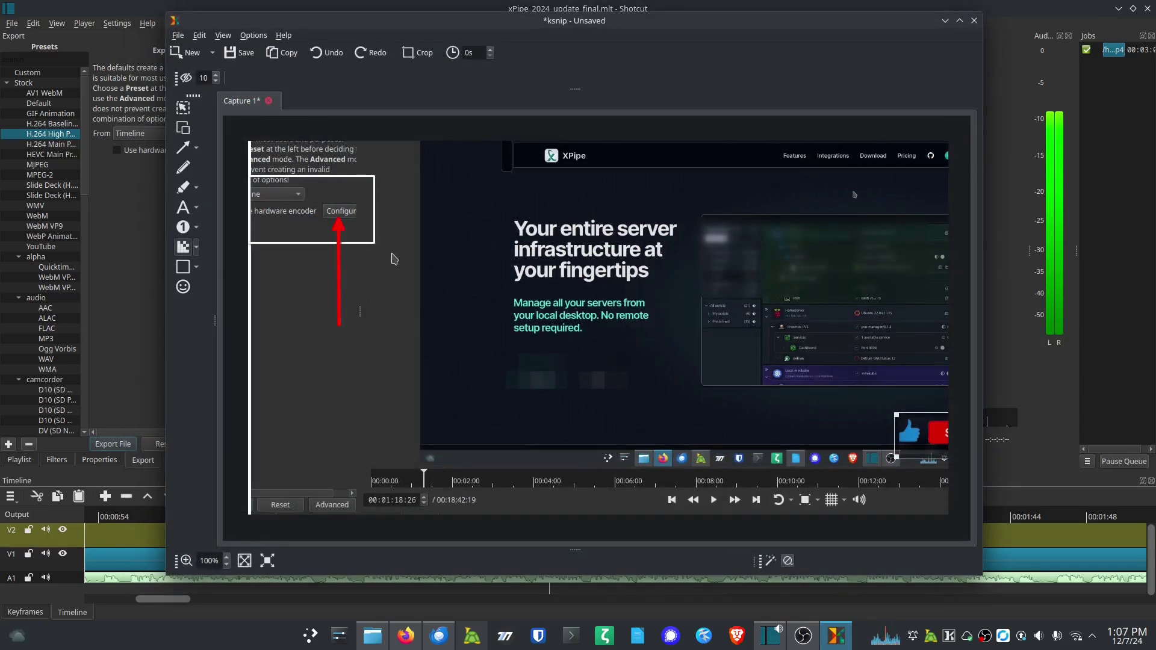
Step: Close the ksnip editor, reopen it from the tray icon, then close it again
left_click_drag(333, 27, 306, 21)
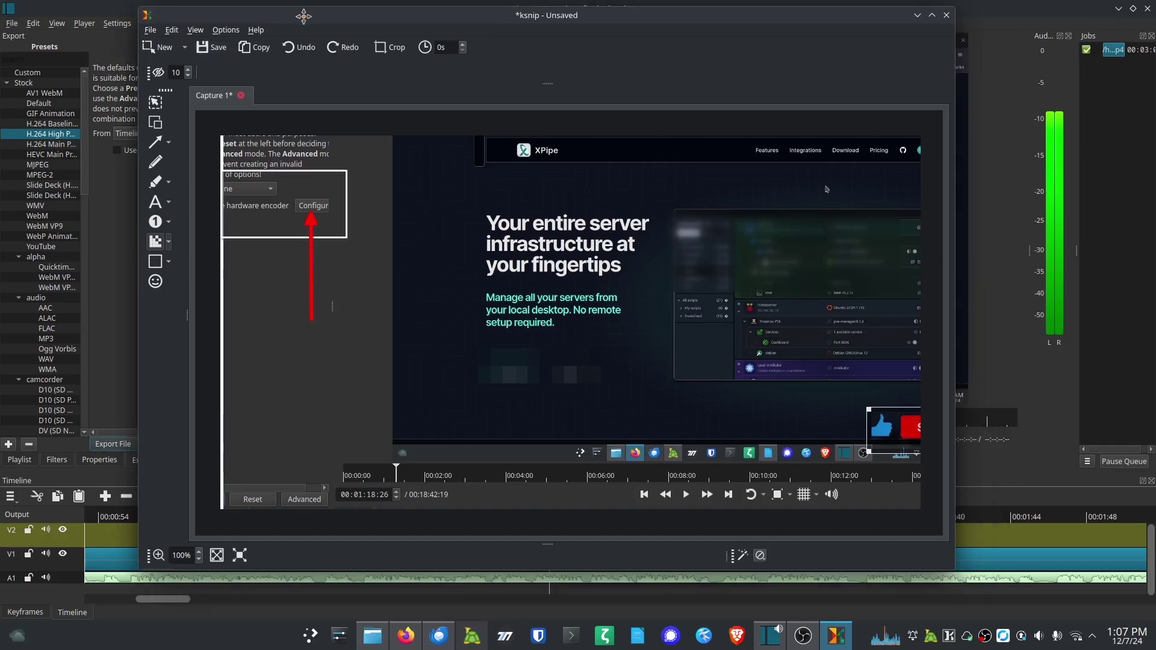
key("ctrl+q")
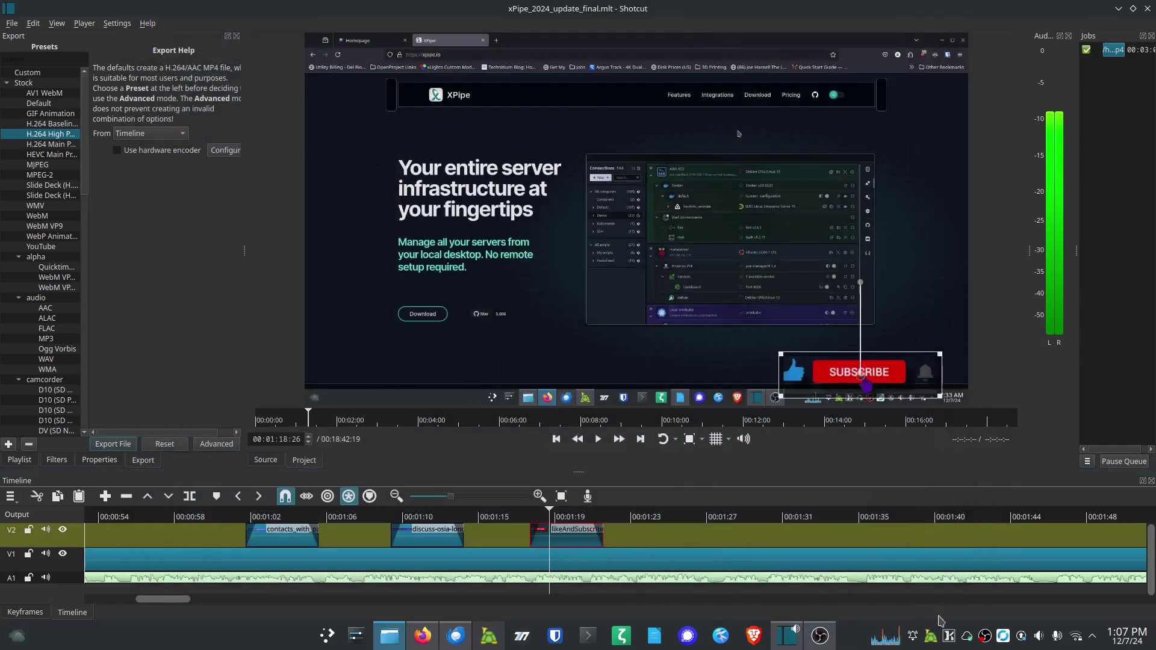
left_click(950, 639)
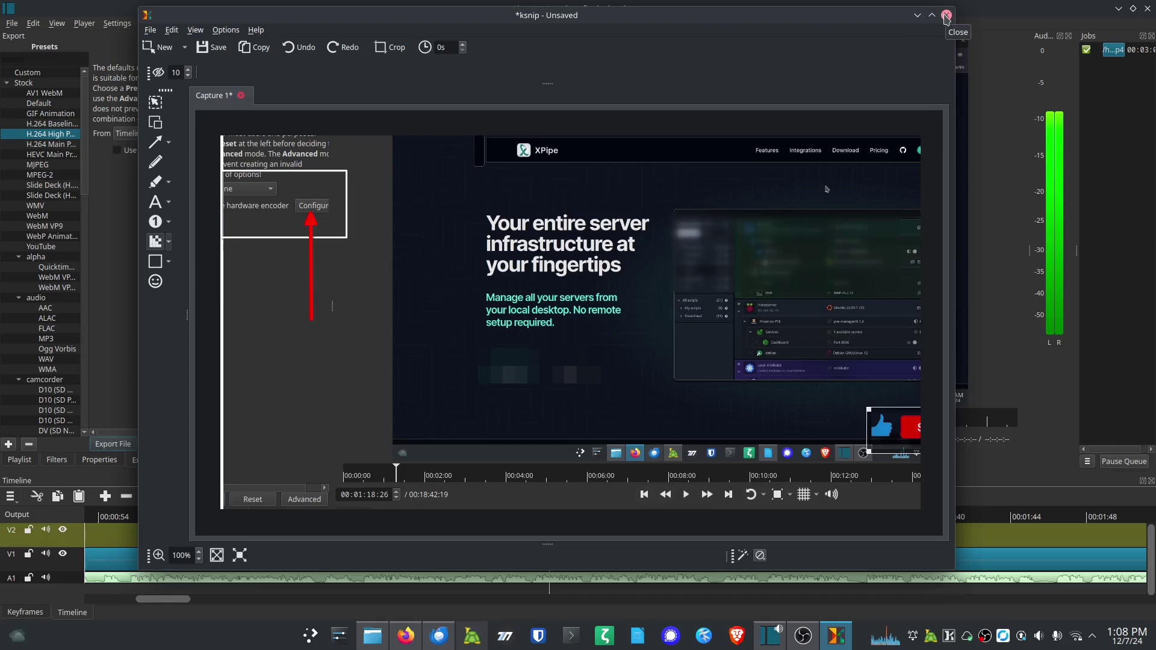
left_click(946, 15)
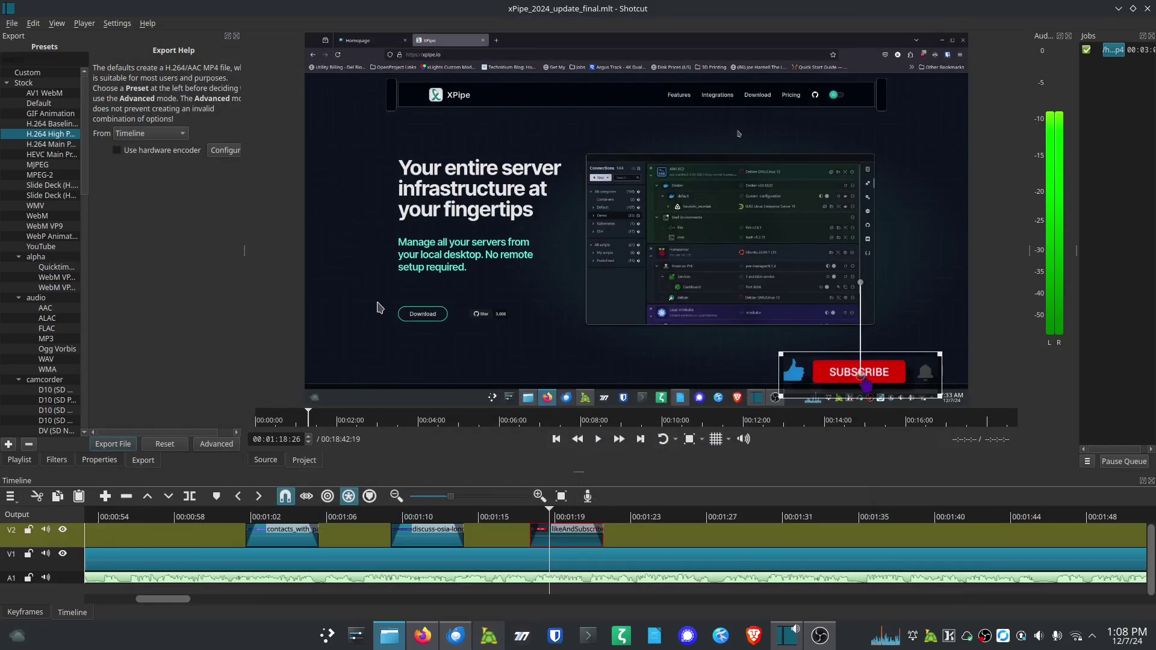
Step: Capture the lower-right of the video preview and draw a red arrow to Subscribe
key("Print")
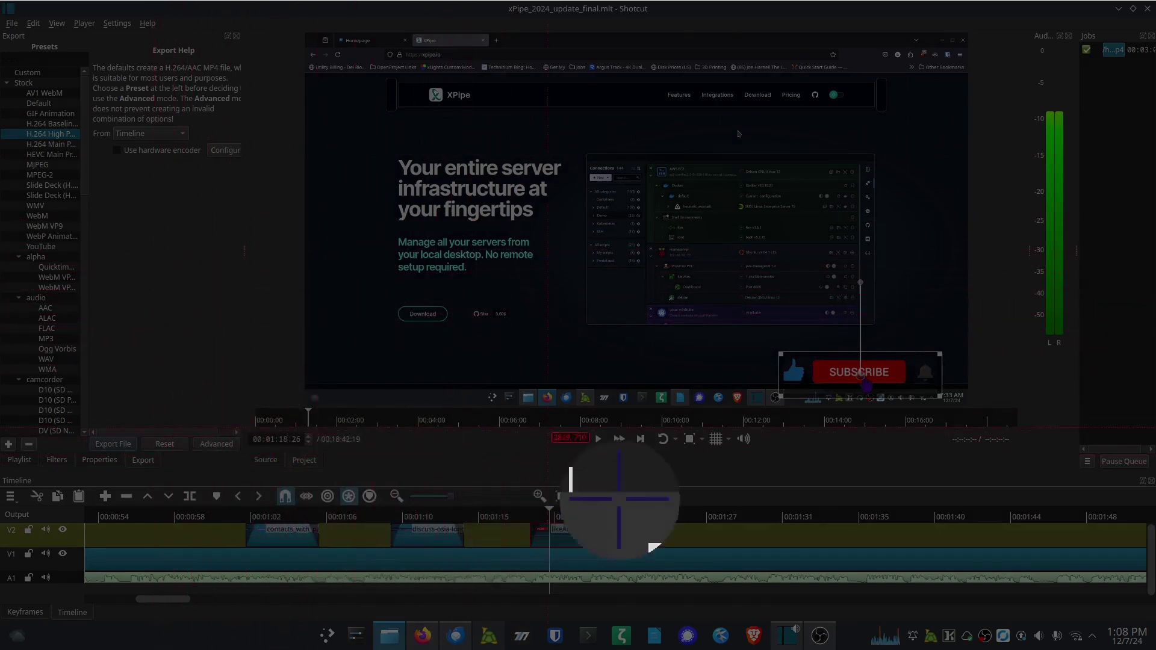
left_click_drag(500, 209, 1005, 464)
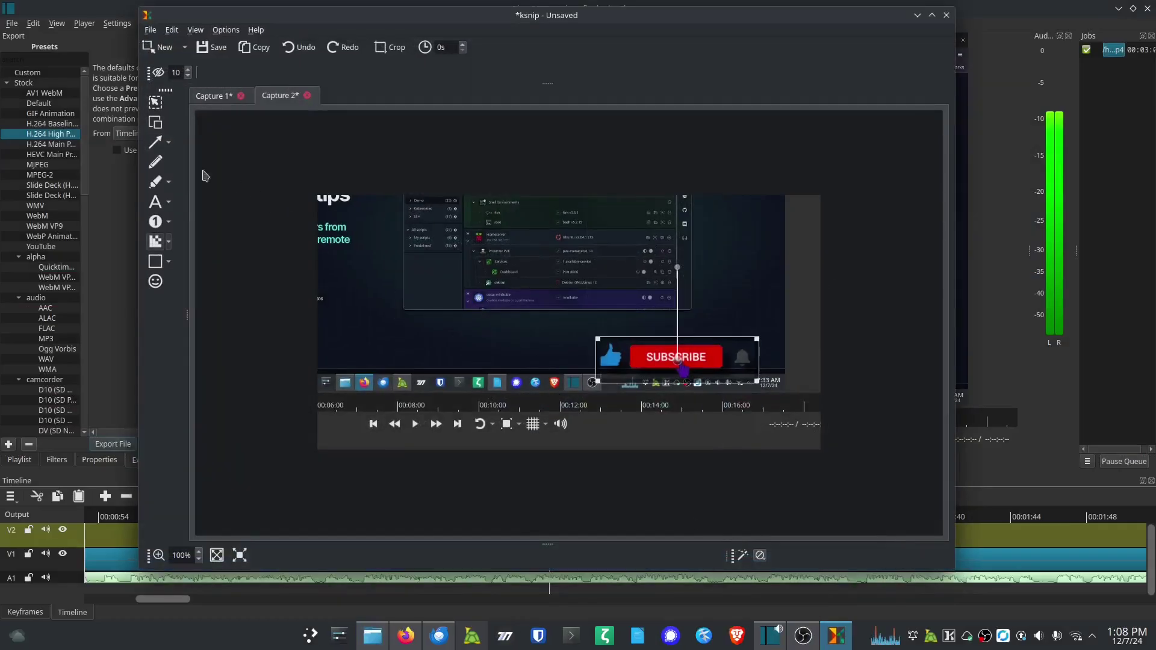
left_click(157, 163)
left_click(156, 142)
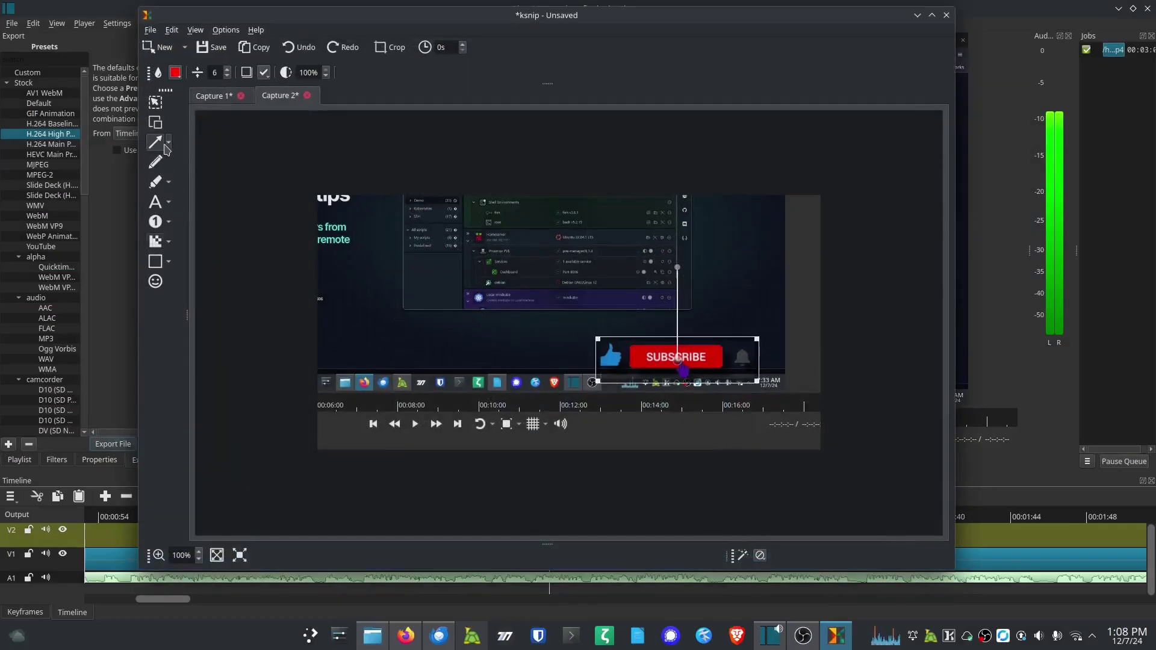
left_click_drag(531, 267, 661, 354)
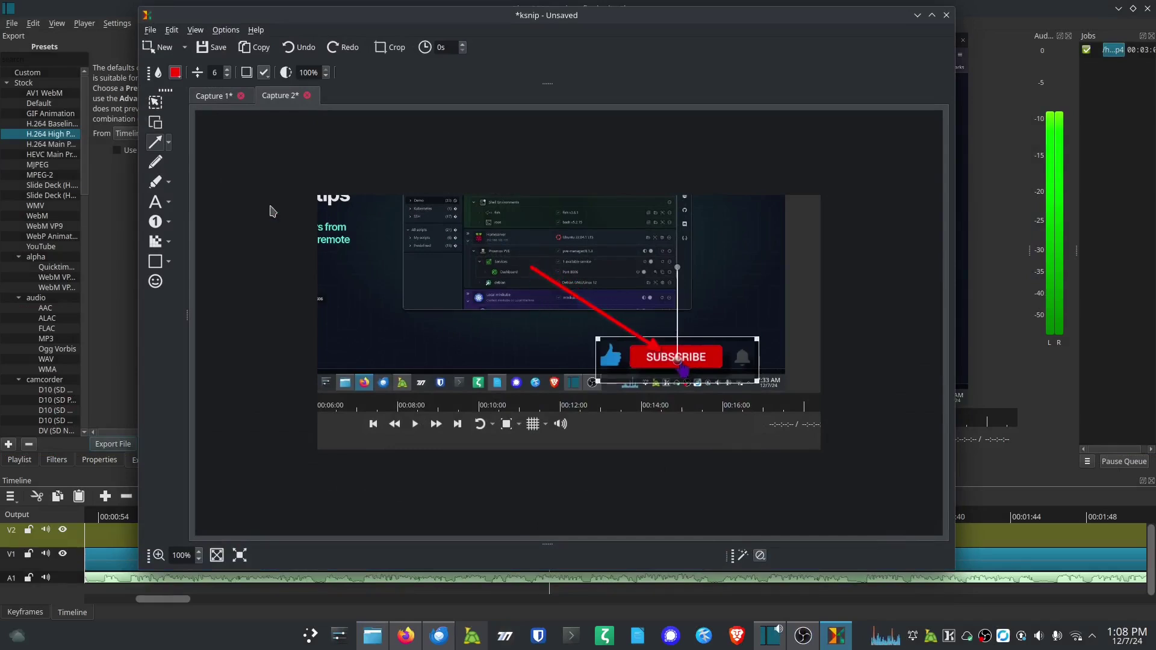
Step: Add marker strokes: yellow over the word tips, cyan down the vertical line and across the top band
left_click(158, 183)
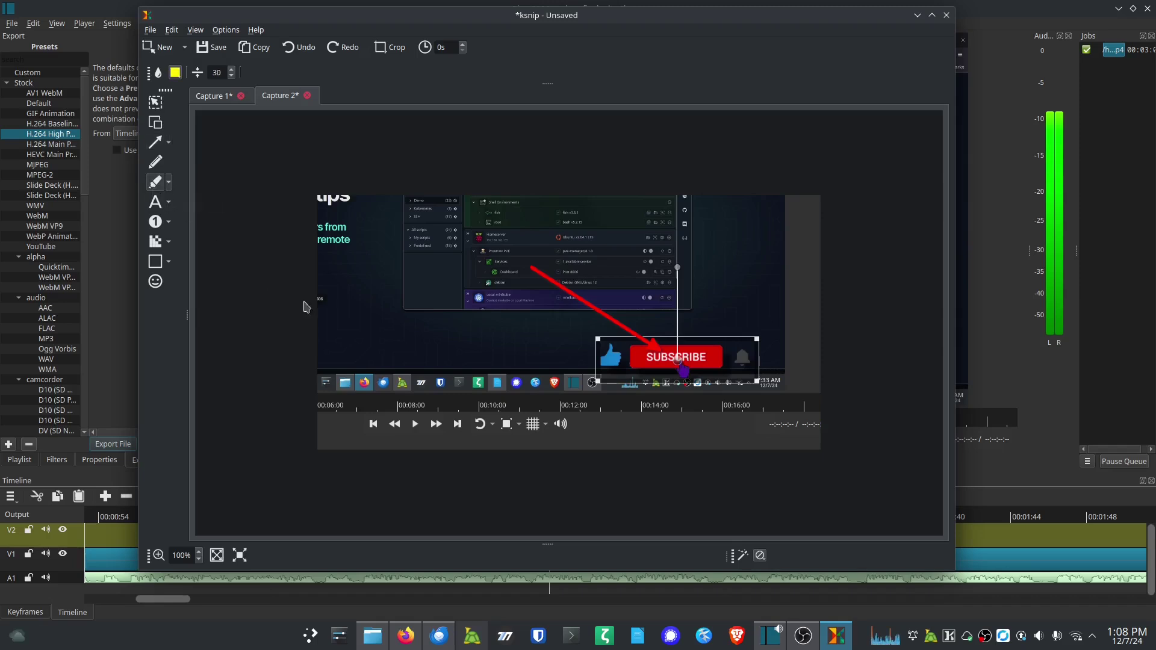
mouse_move(537, 336)
left_mouse_down()
mouse_move(618, 391)
mouse_move(551, 290)
mouse_move(661, 356)
left_mouse_up()
left_click_drag(687, 308, 684, 383)
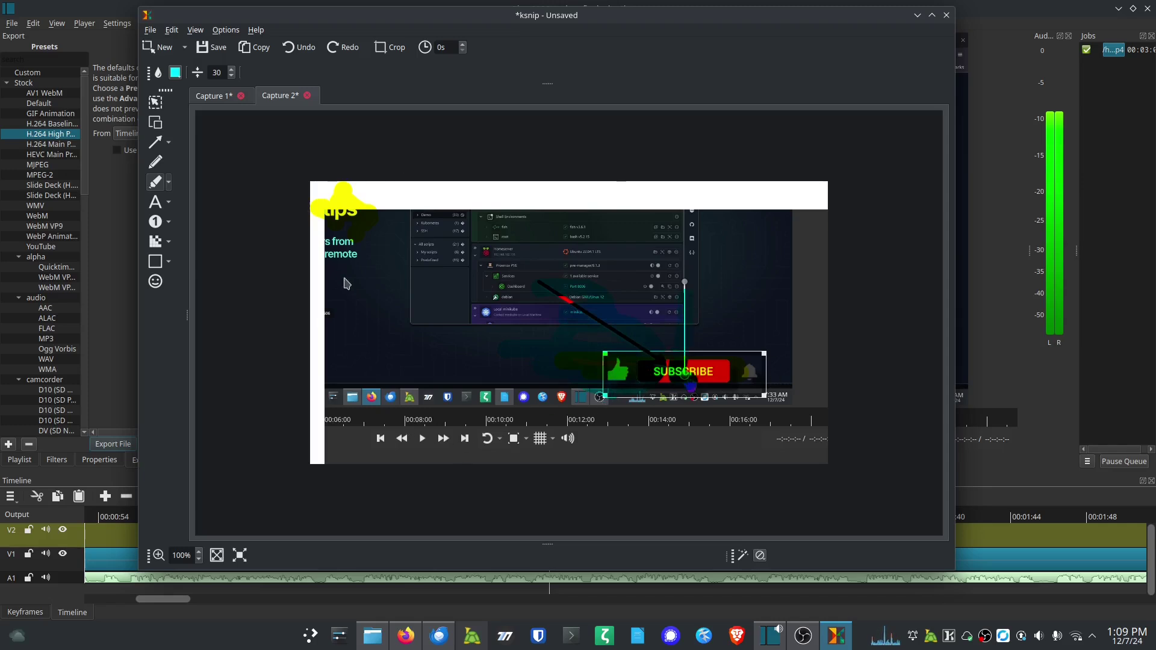
left_click_drag(702, 191, 633, 208)
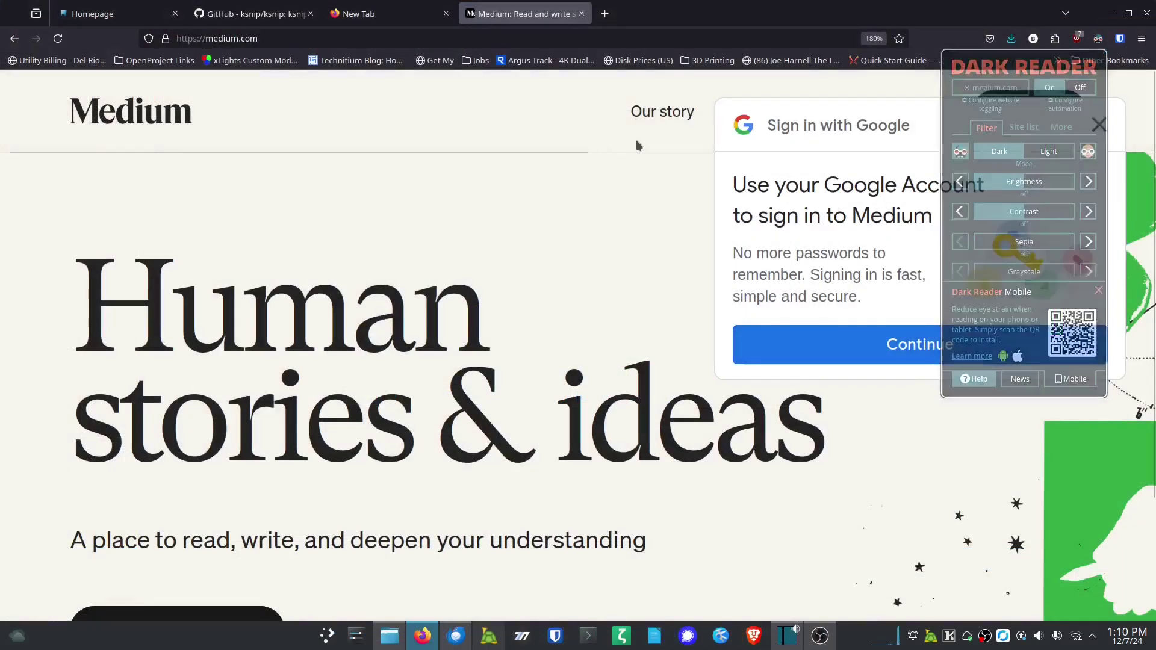
Step: Dismiss the extension and Google sign-in popups, then capture the Medium header and headline region
left_click(493, 246)
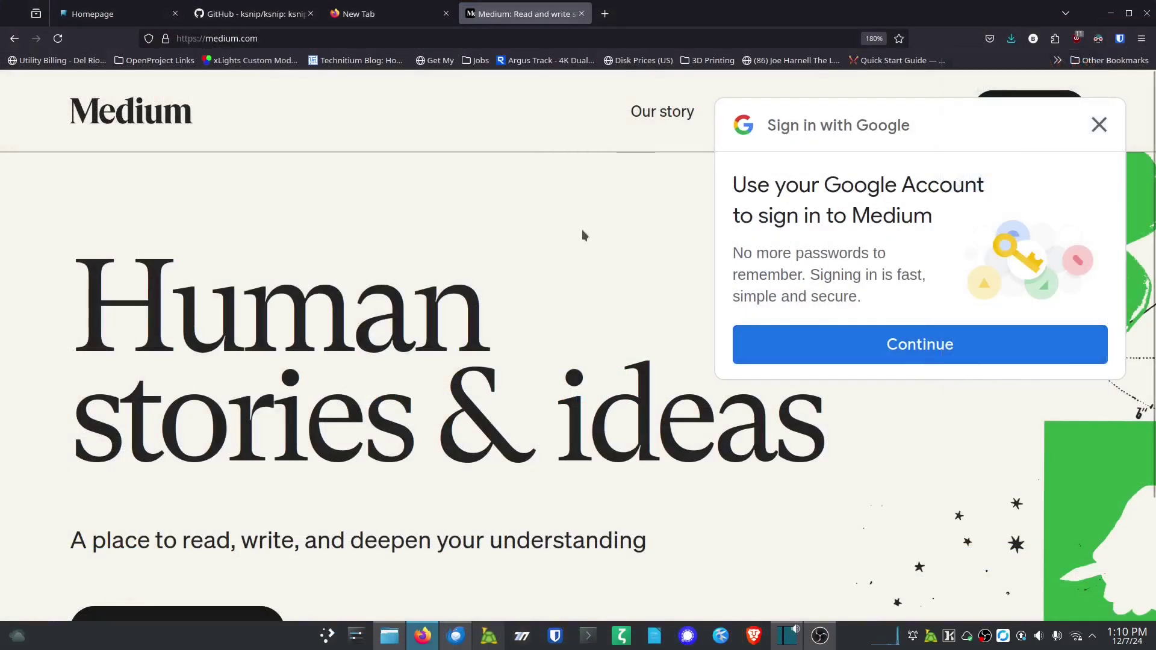
left_click(1099, 125)
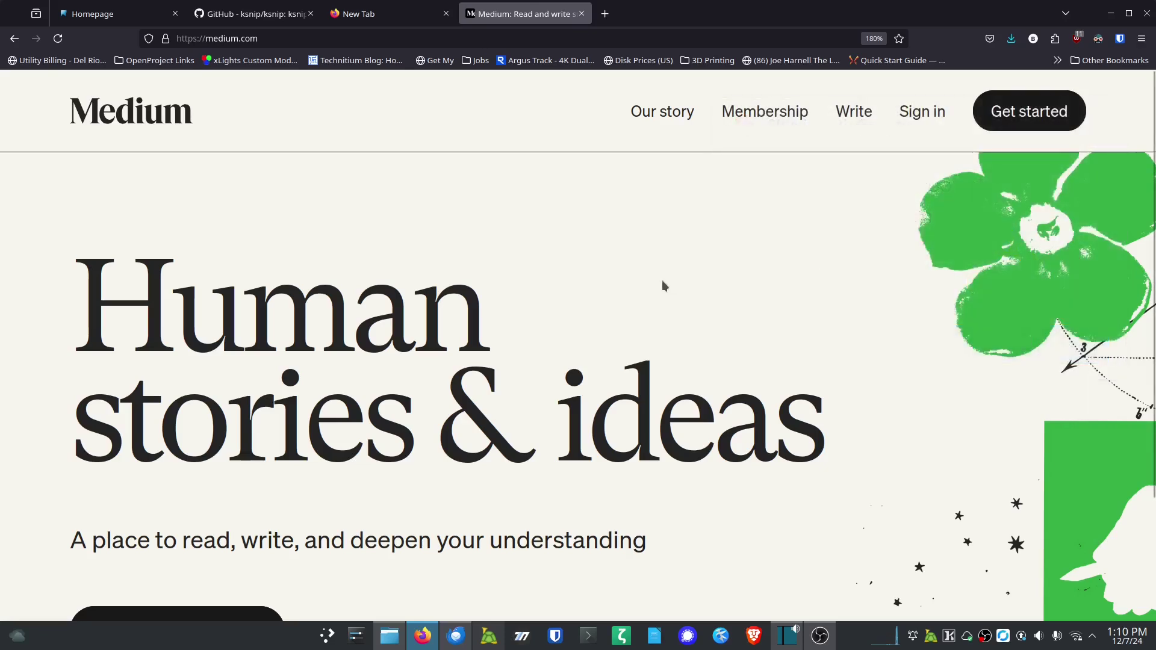
key("Print")
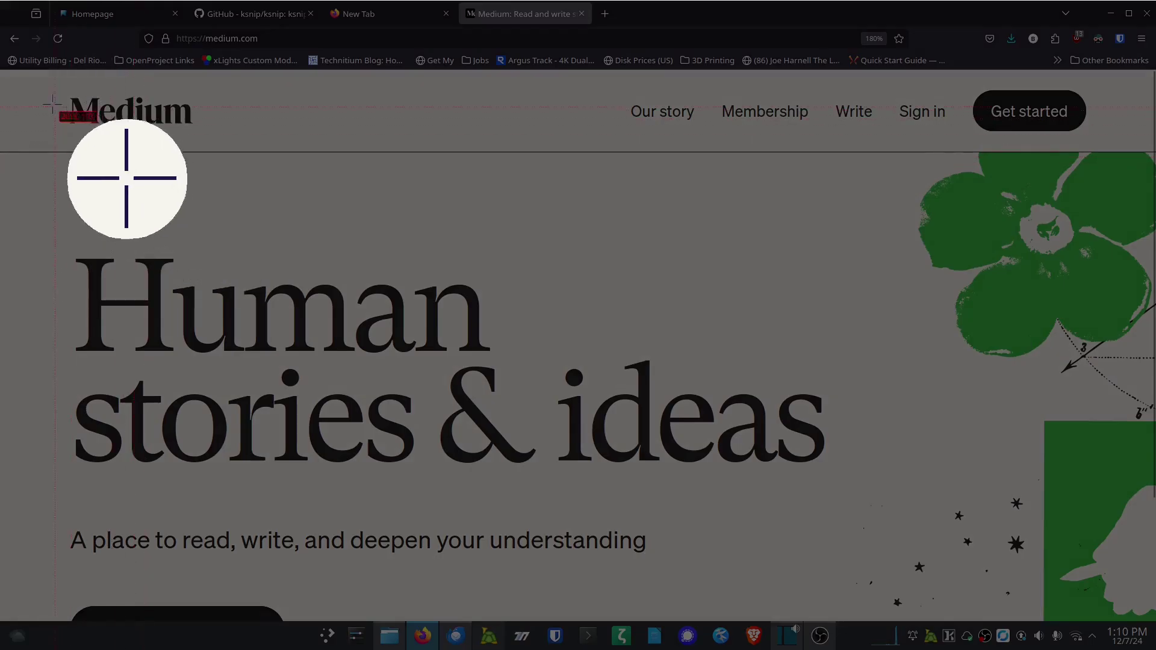
left_click_drag(30, 80, 853, 483)
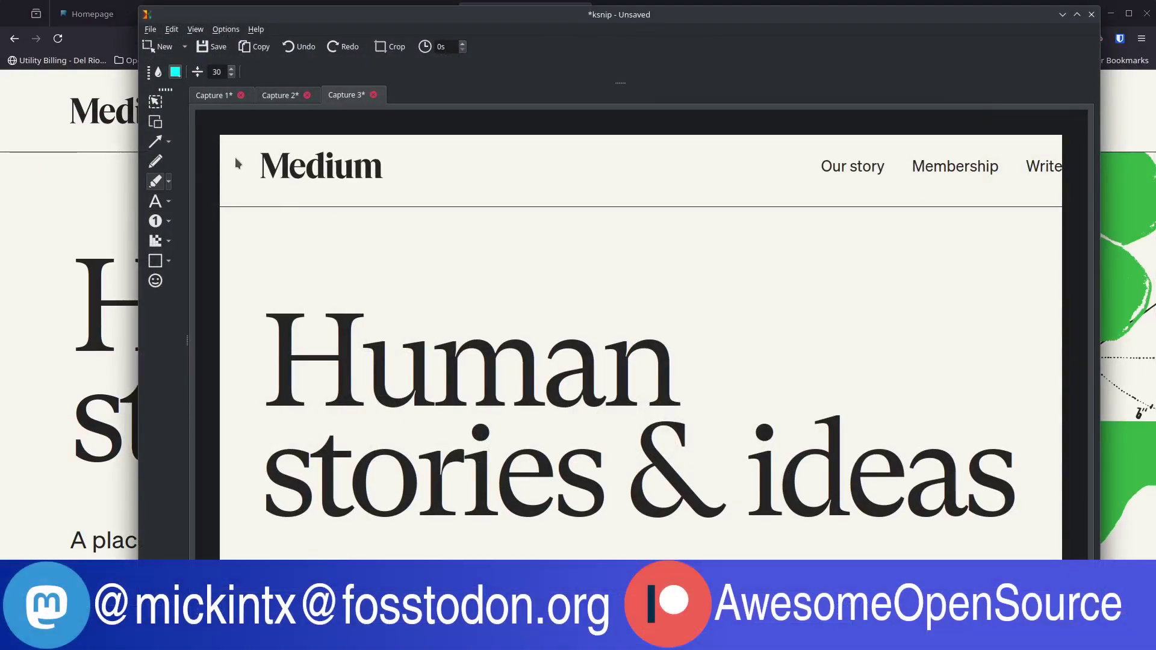
Step: Mark the Medium logo in cyan and box the word 'Human' with a yellow marker rectangle
mouse_move(239, 152)
left_mouse_down()
mouse_move(418, 164)
mouse_move(259, 173)
mouse_move(415, 181)
mouse_move(244, 176)
left_mouse_up()
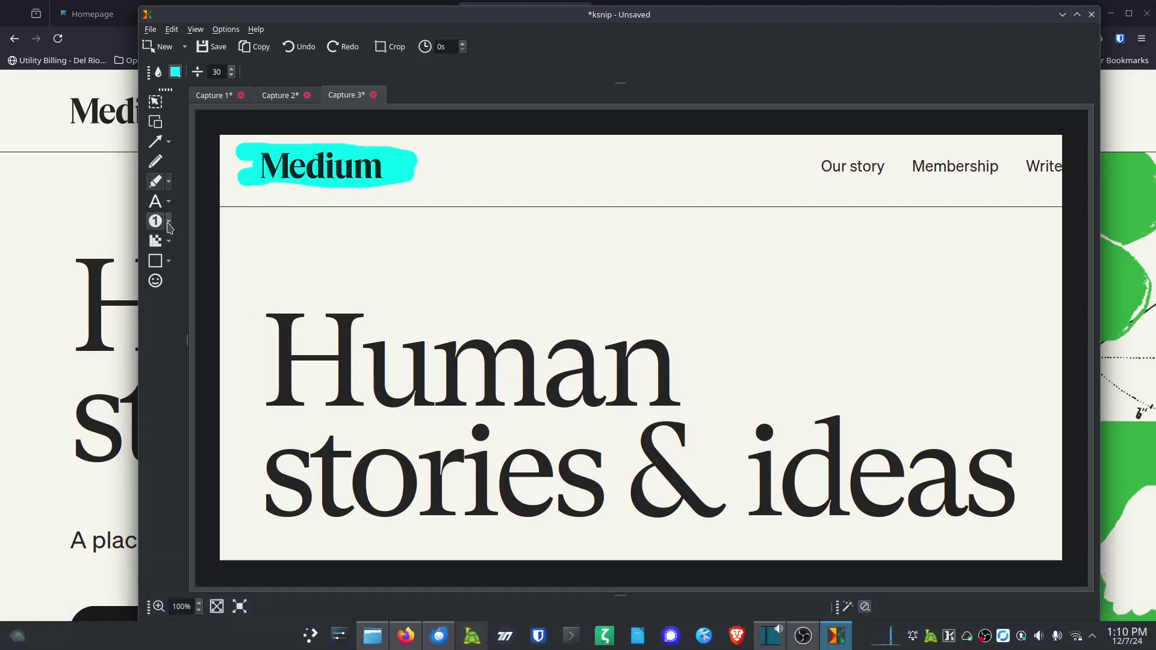
left_click(168, 182)
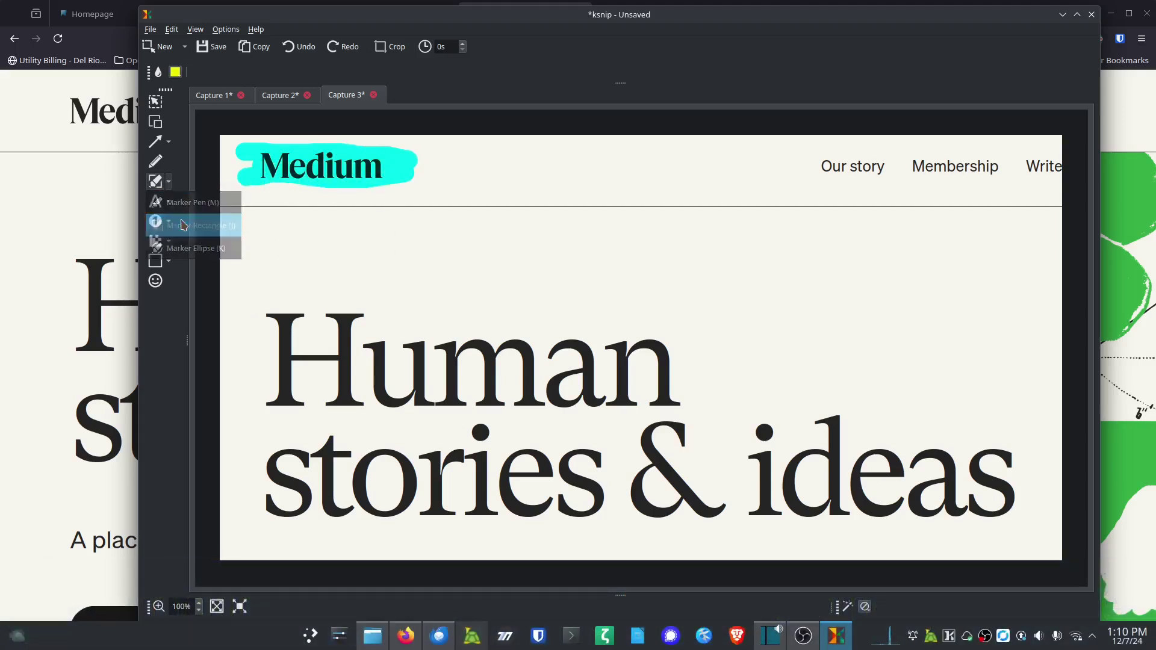
left_click(181, 223)
left_click_drag(257, 296, 692, 436)
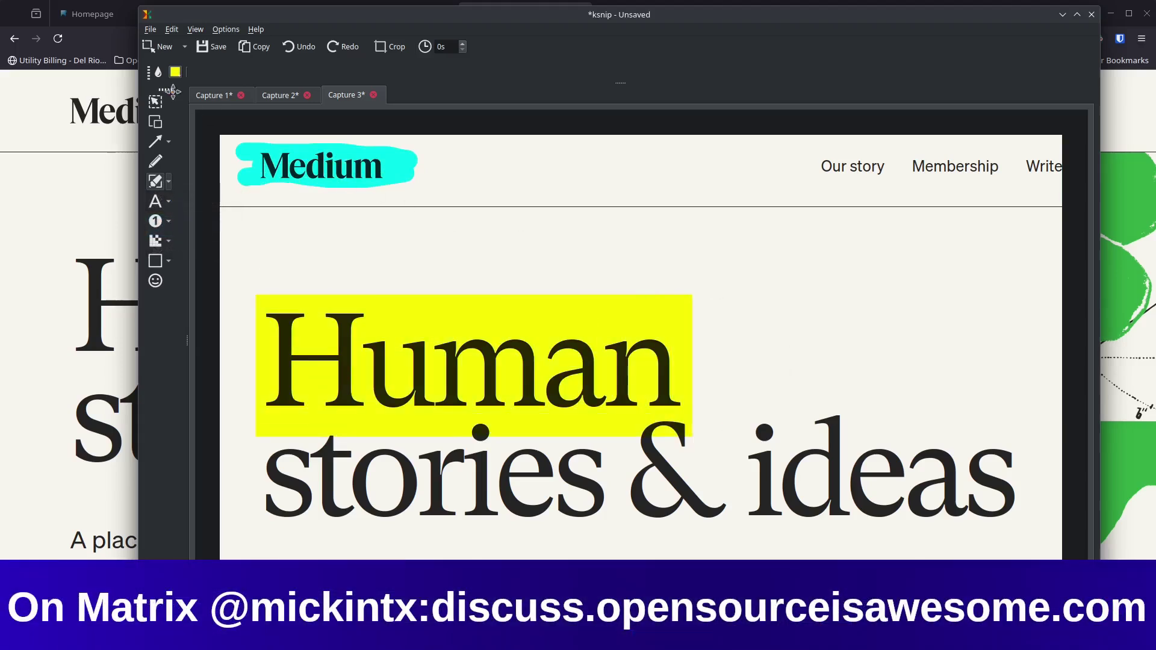
left_click(175, 72)
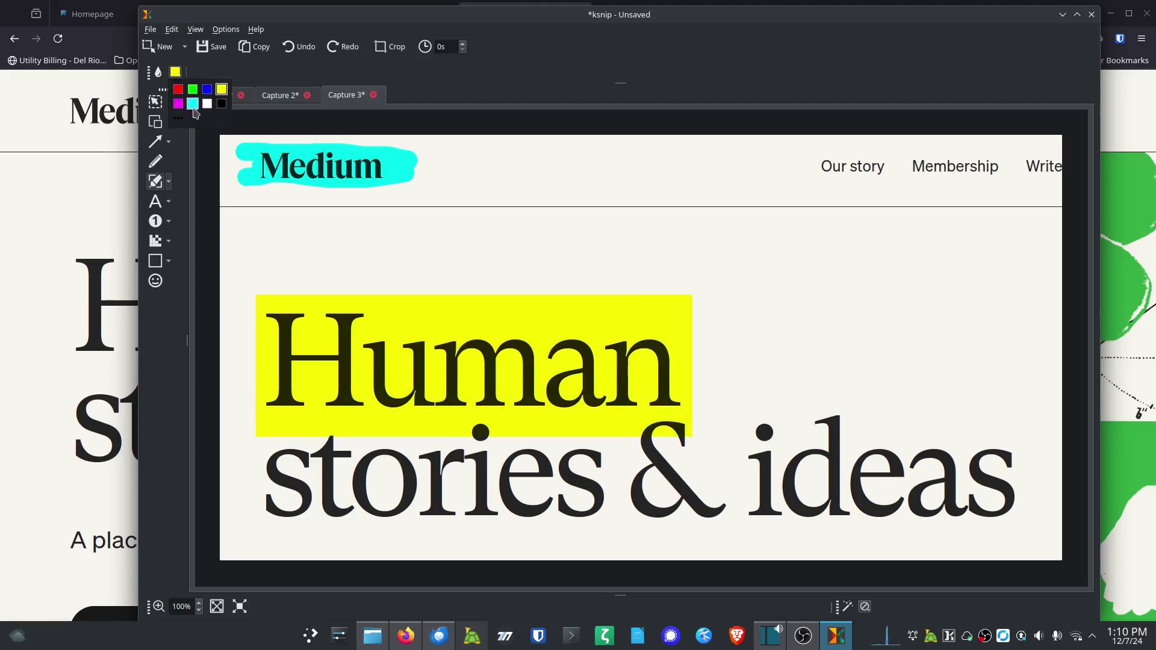
left_click(479, 81)
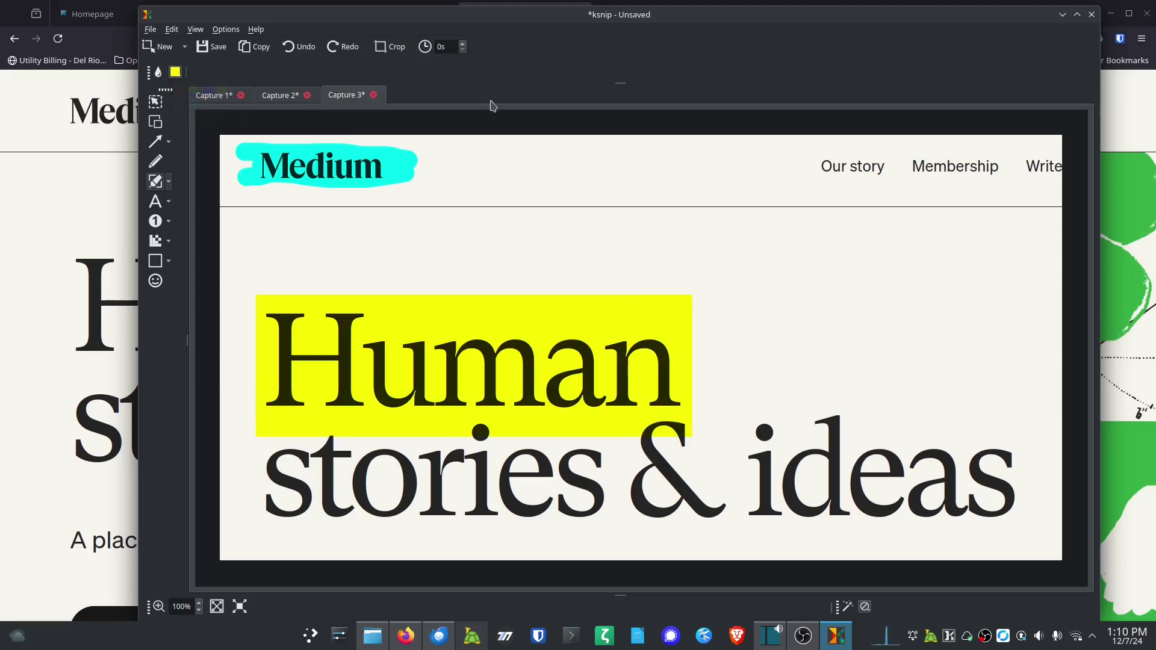
Step: Close the Medium, second and first capture tabs without saving, then close the empty ksnip editor
left_click(374, 94)
left_click(594, 319)
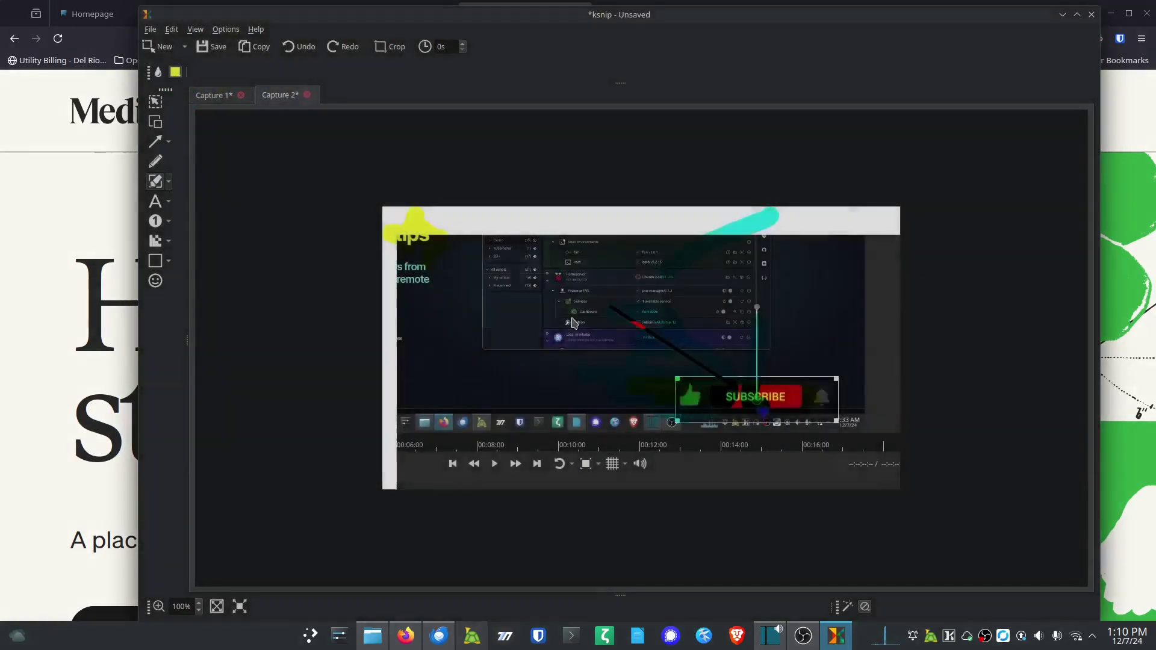
left_click(307, 95)
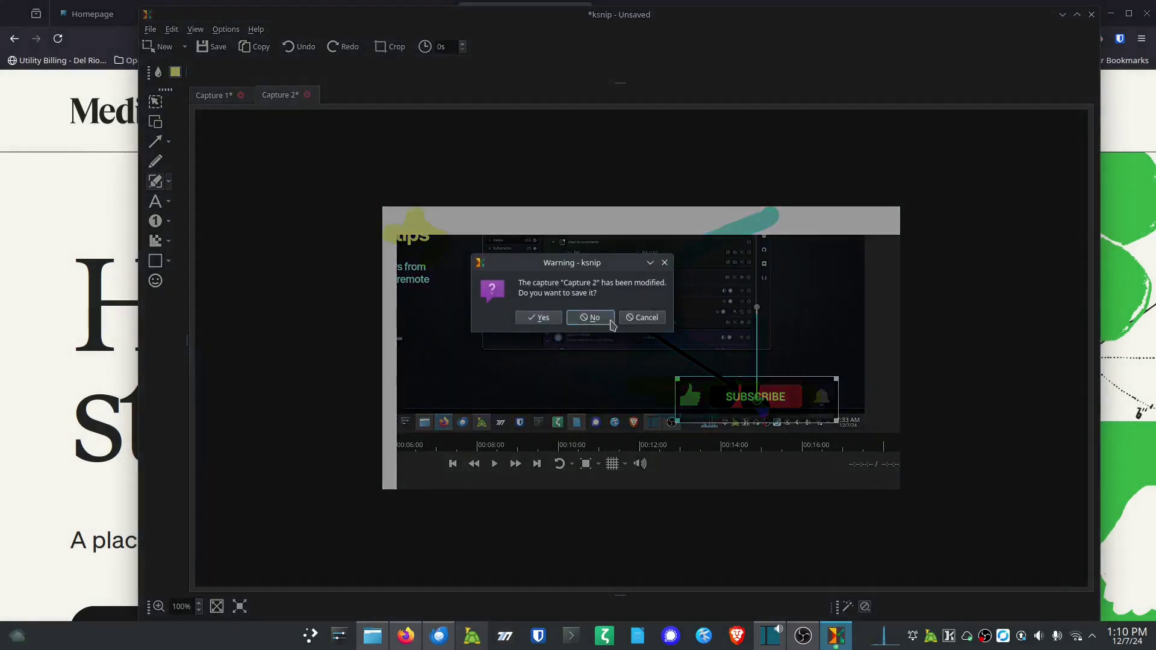
left_click(590, 317)
left_click(241, 94)
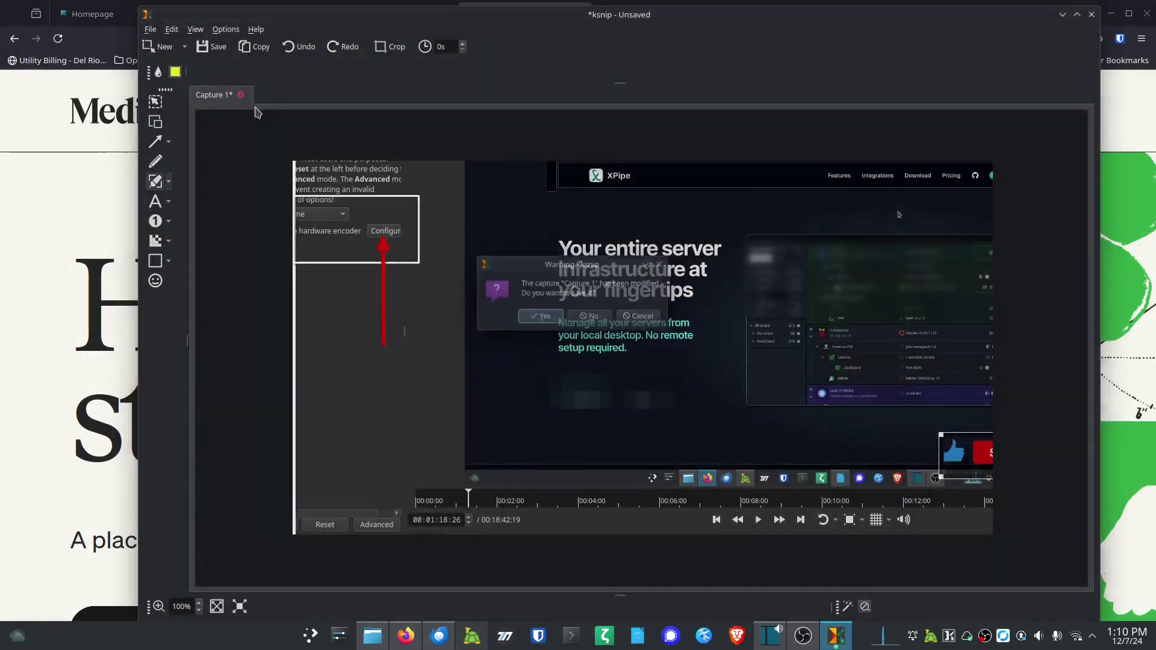
left_click(589, 317)
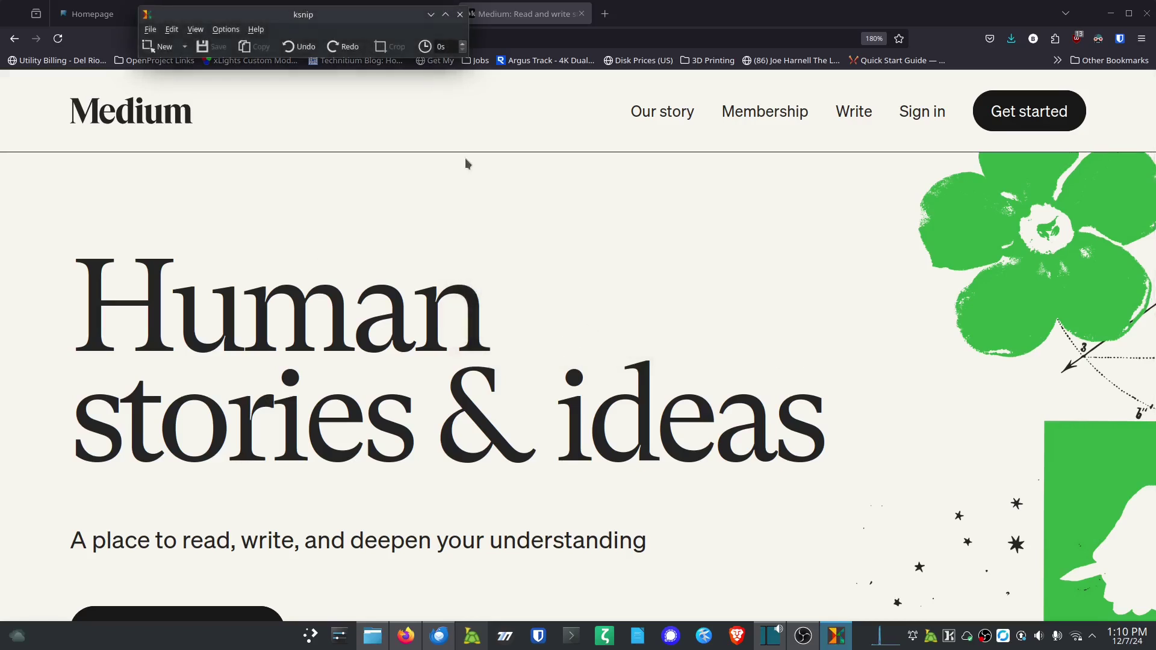
left_click_drag(351, 14, 404, 217)
left_click(513, 218)
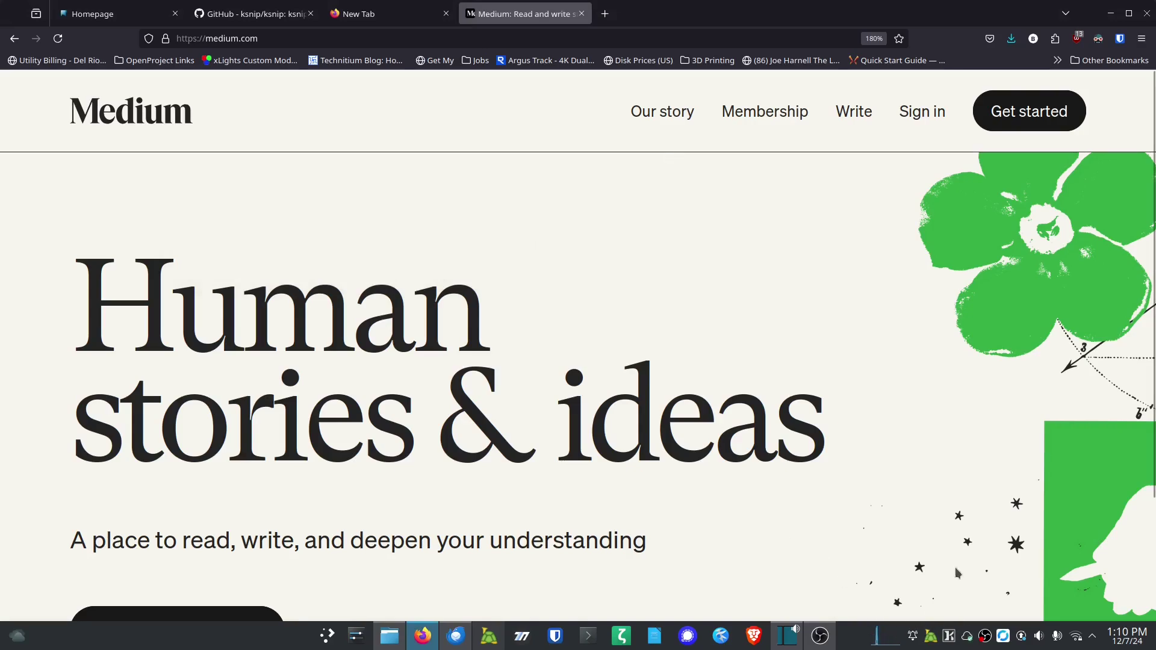
Step: Close the Medium tab so Firefox shows ksnip's LICENSE.txt page on GitHub
left_click(582, 13)
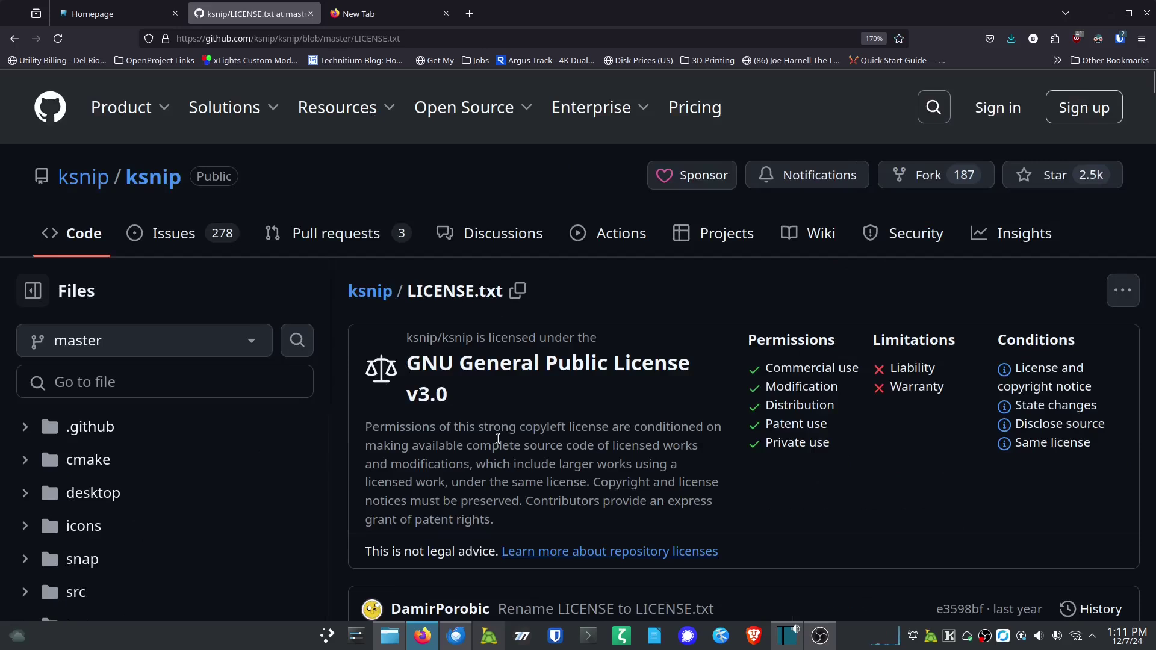